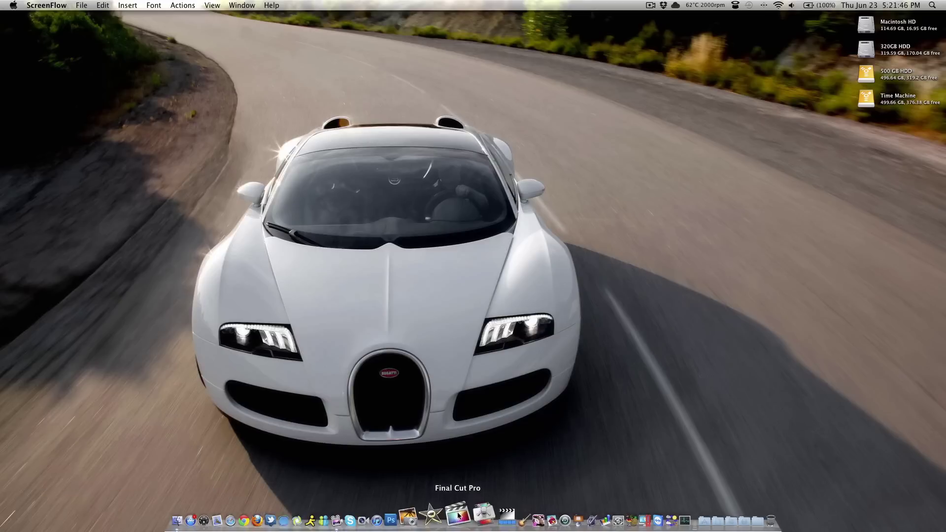
- Launch Final Cut Pro from the Dock so the Vlog Day 109 project loads
click(459, 516)
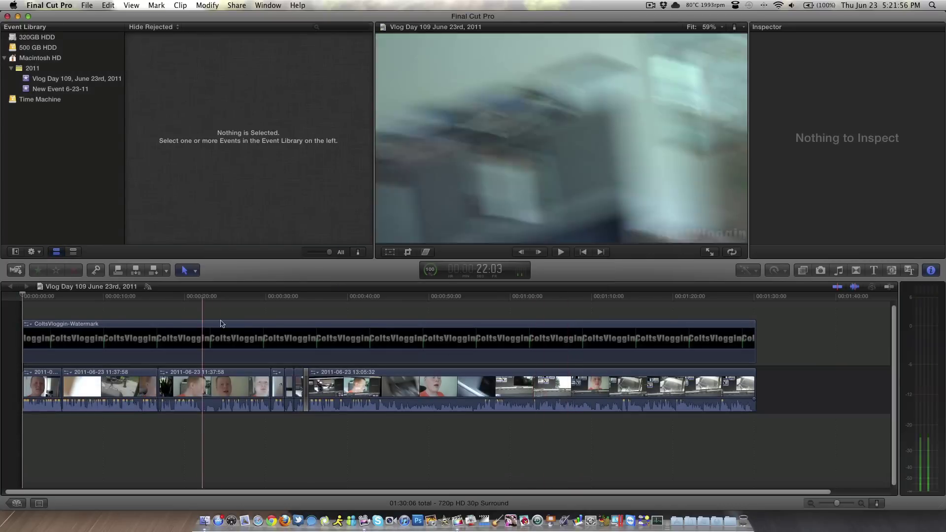
key(XF86AudioLowerVolume)
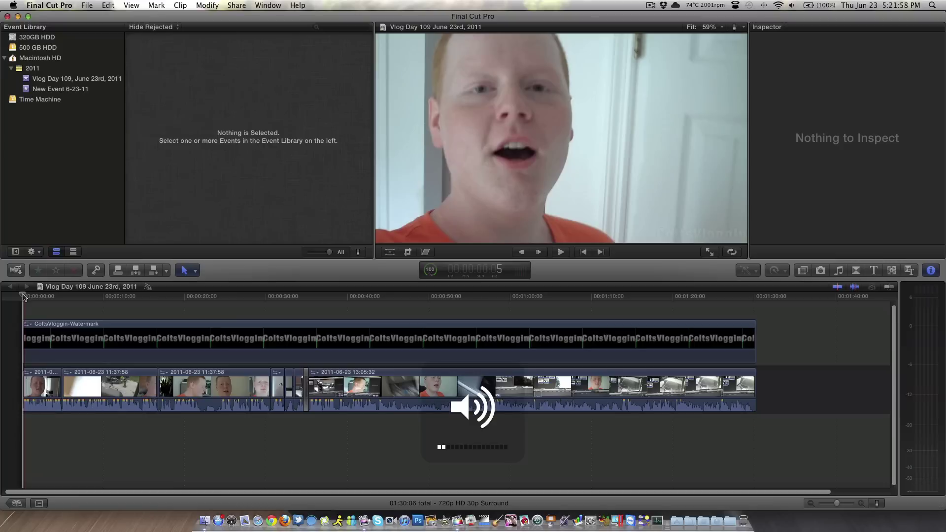
key(space)
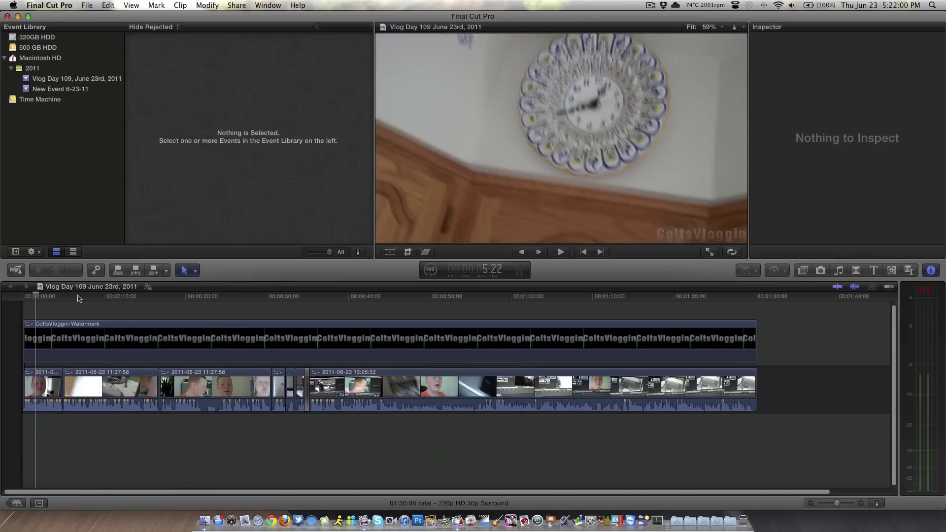
drag(80, 299, 689, 299)
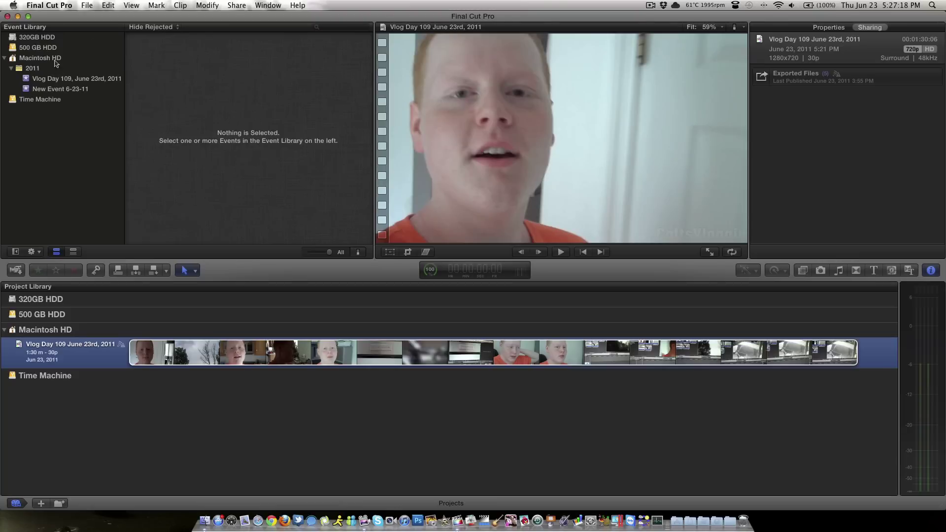
- Check the 320GB and 500 GB drives, then open the Vlog Day 109, June 23rd, 2011 event
click(49, 40)
click(48, 49)
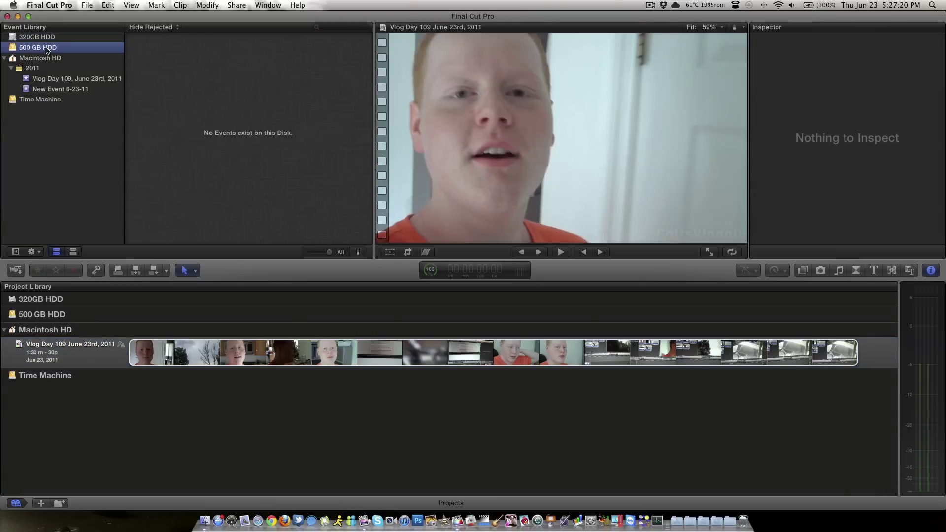
click(47, 38)
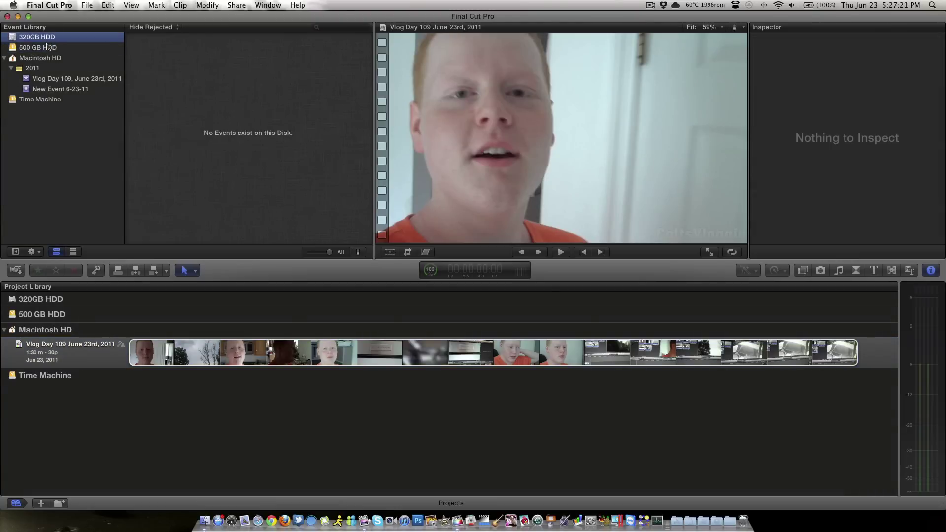
click(45, 78)
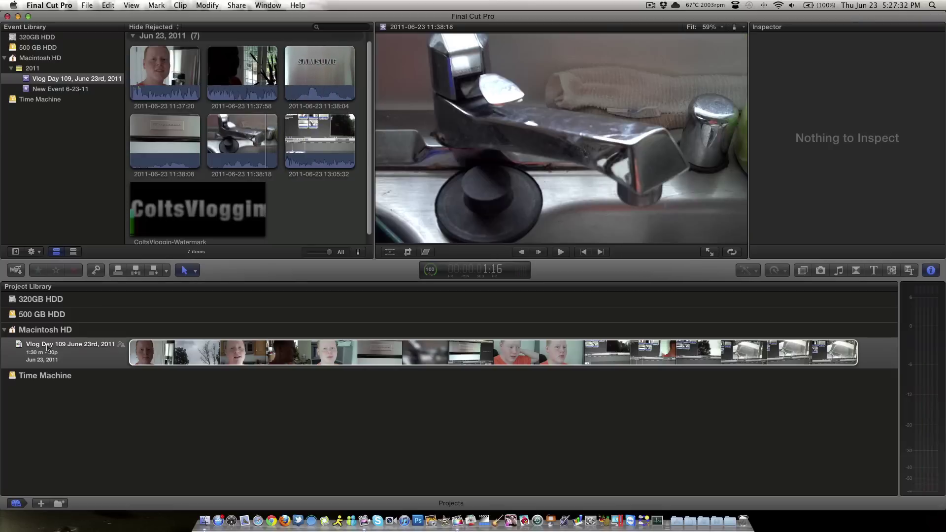
- Create a new project named 'Test for video' with 720p HD format and 30p frame rate
click(41, 503)
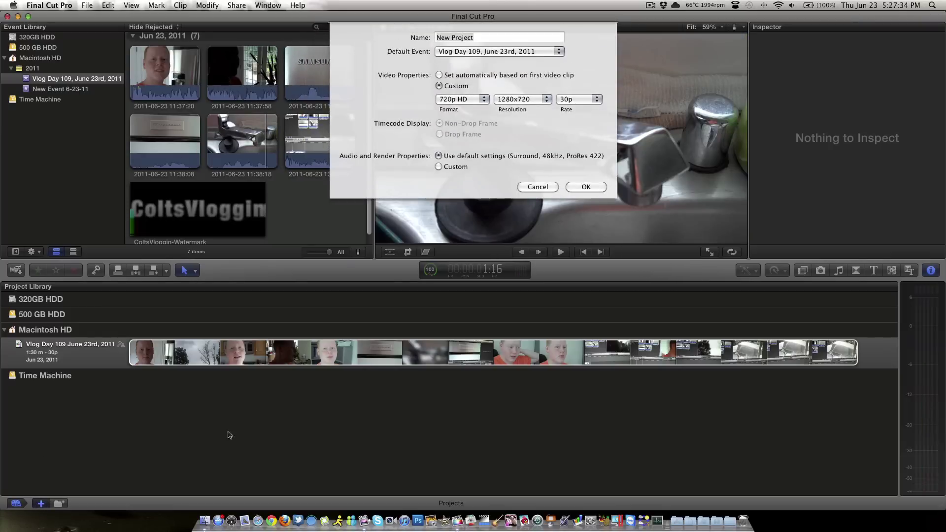
click(509, 37)
triple_click(470, 38)
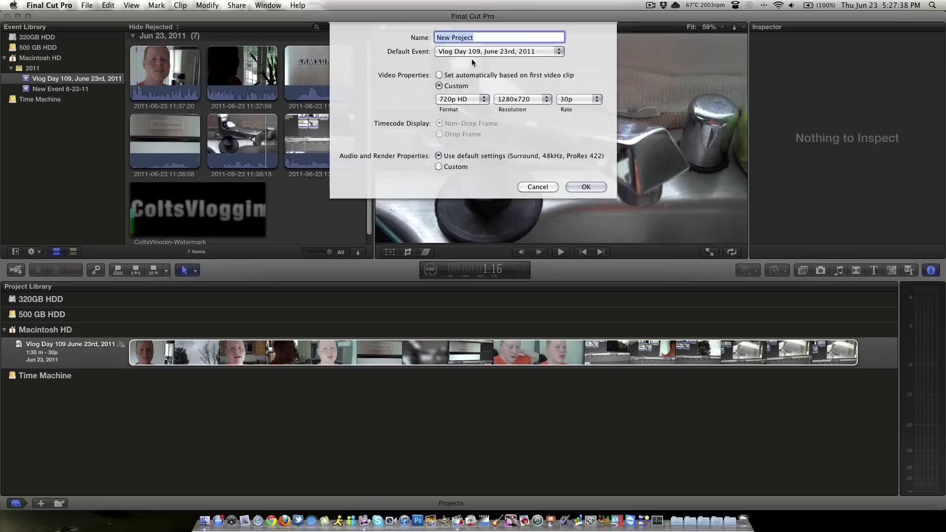
text(Test for video)
click(464, 100)
click(465, 100)
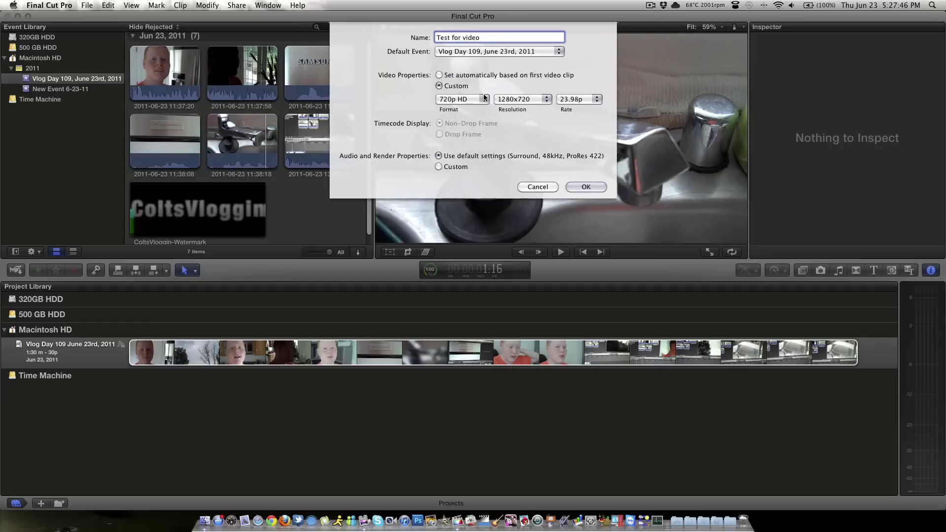
click(575, 101)
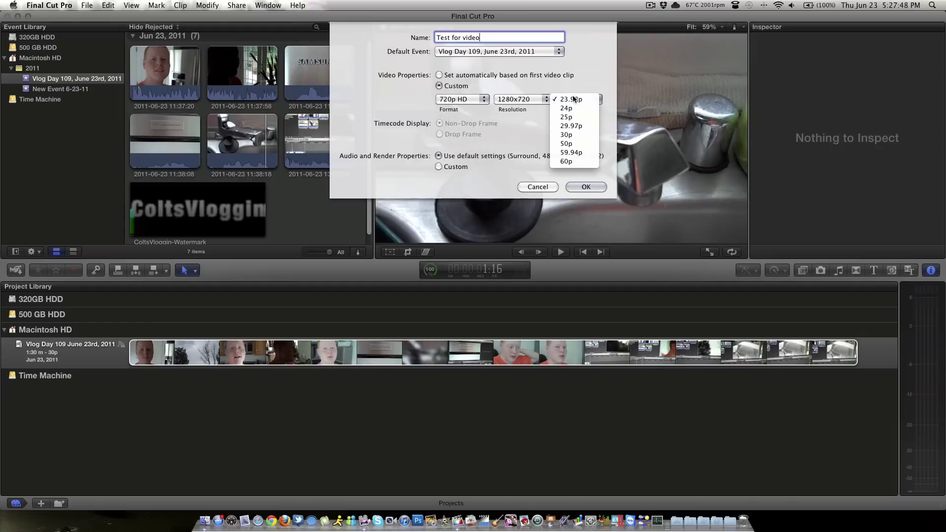
click(574, 135)
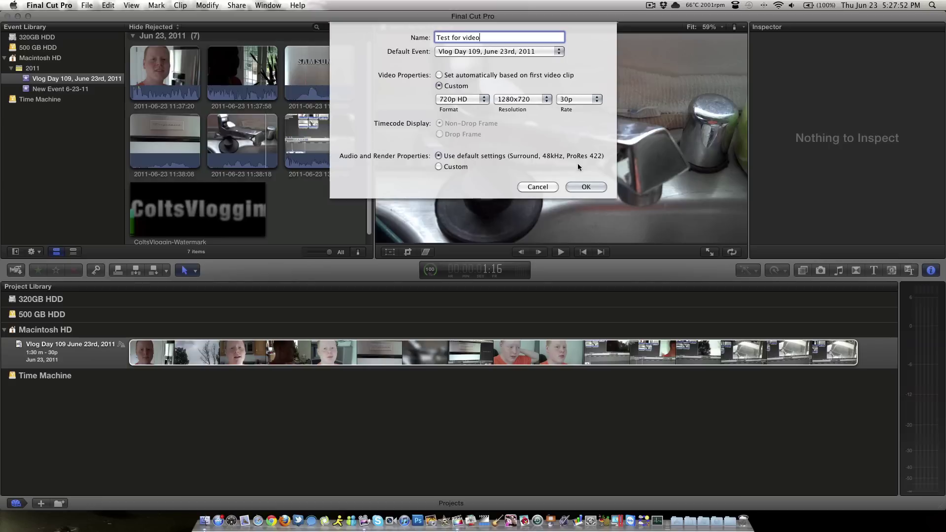
click(595, 188)
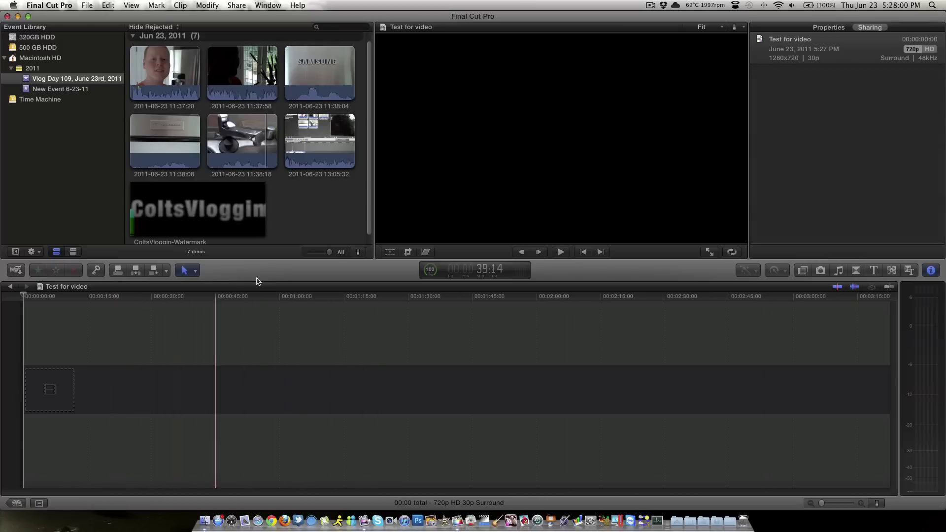
click(315, 200)
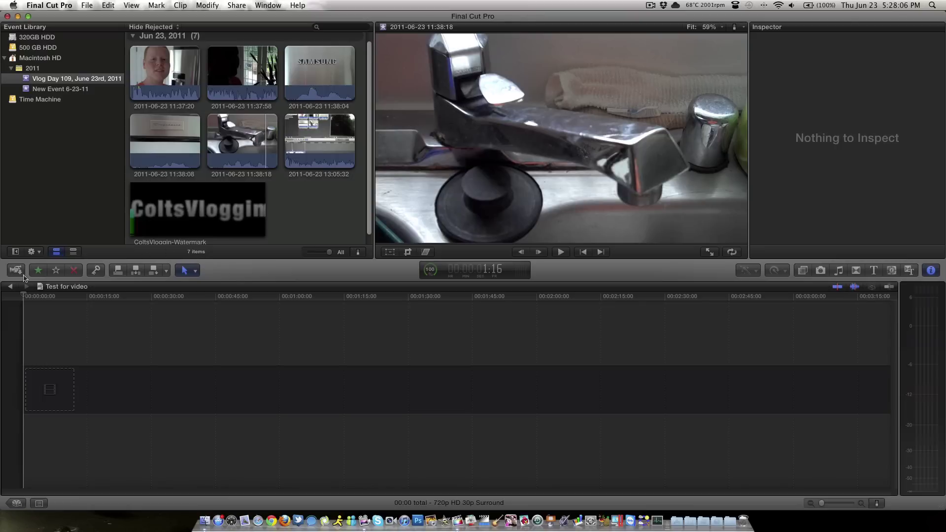
click(20, 275)
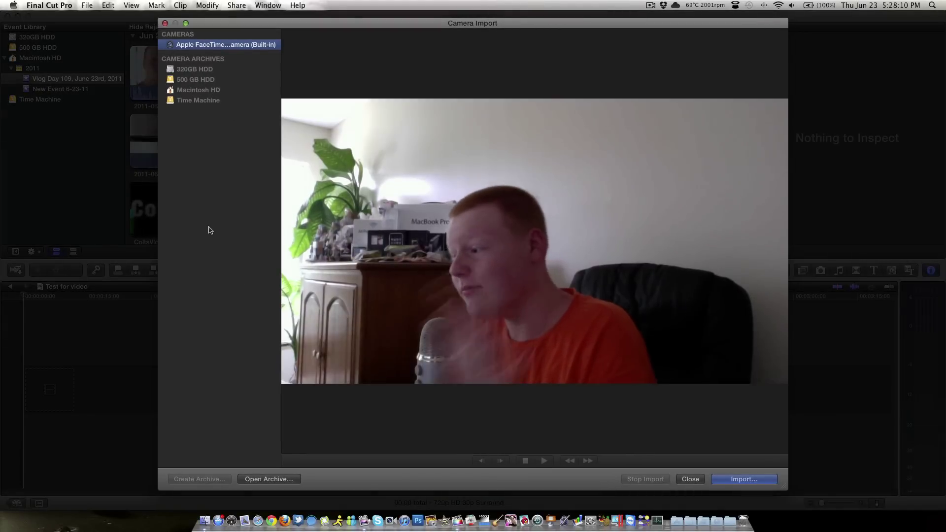
click(696, 479)
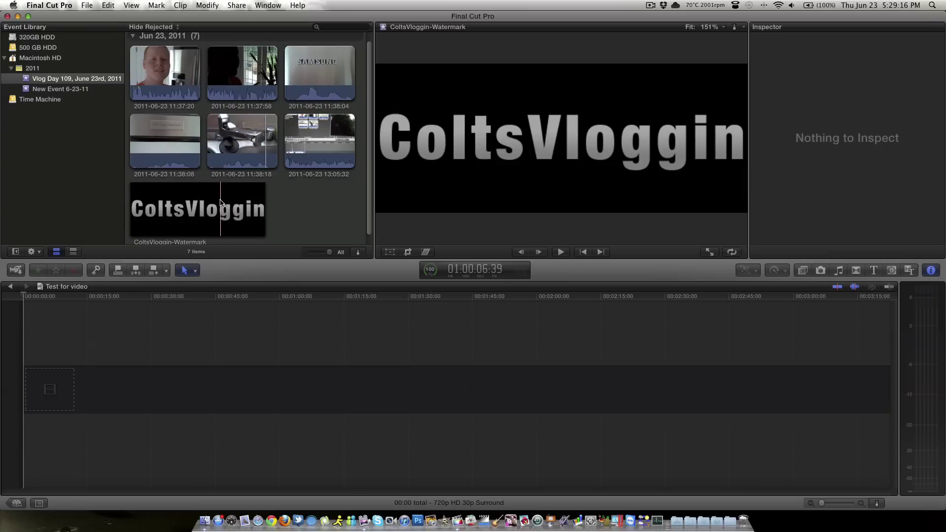
- Append a 28-second faucet clip range and place the 11:37:20 clip at the timeline start
click(242, 140)
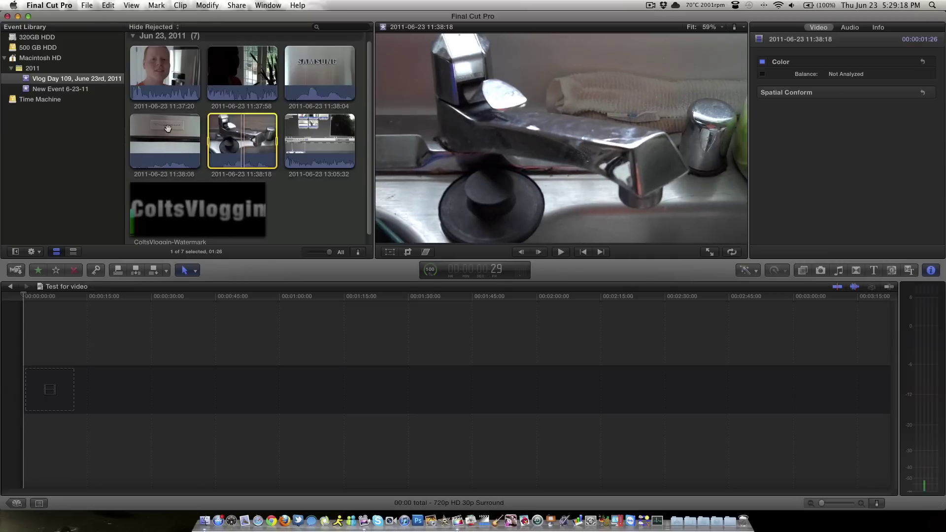
key(super+shift+a)
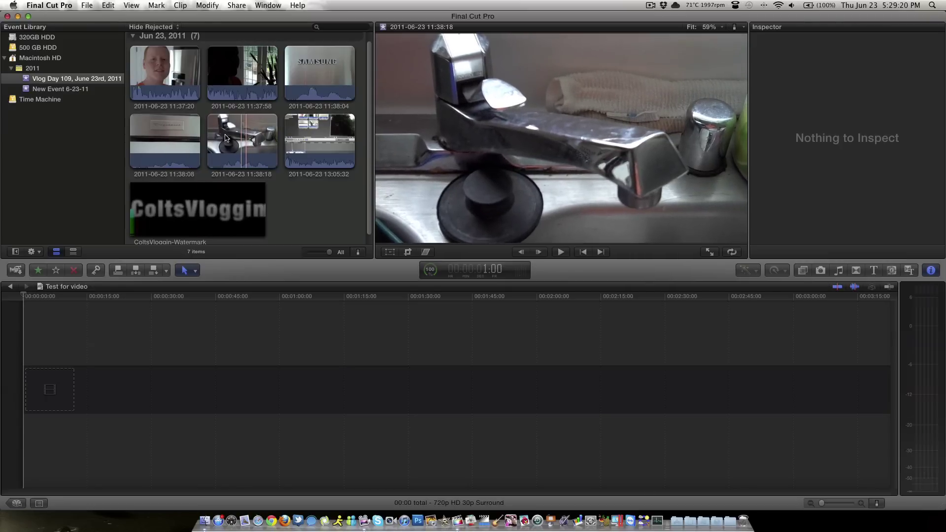
drag(225, 138, 259, 139)
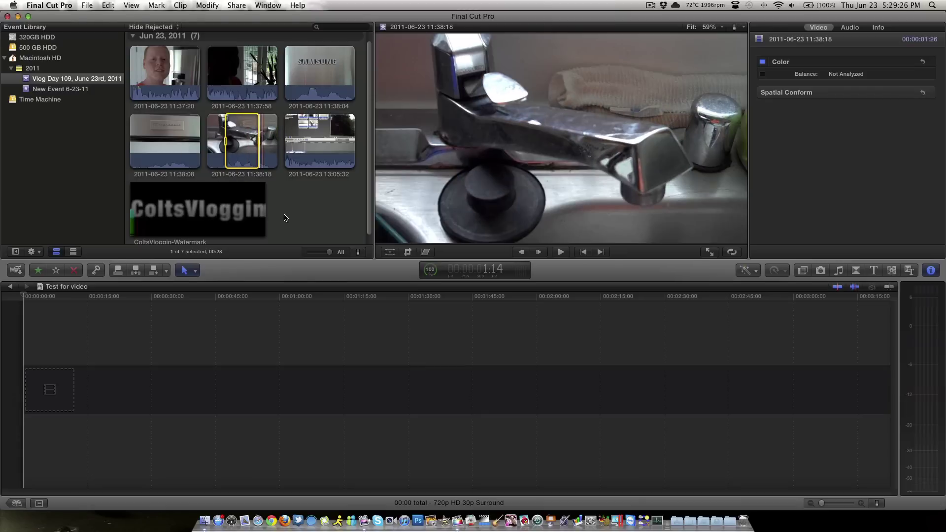
key(e)
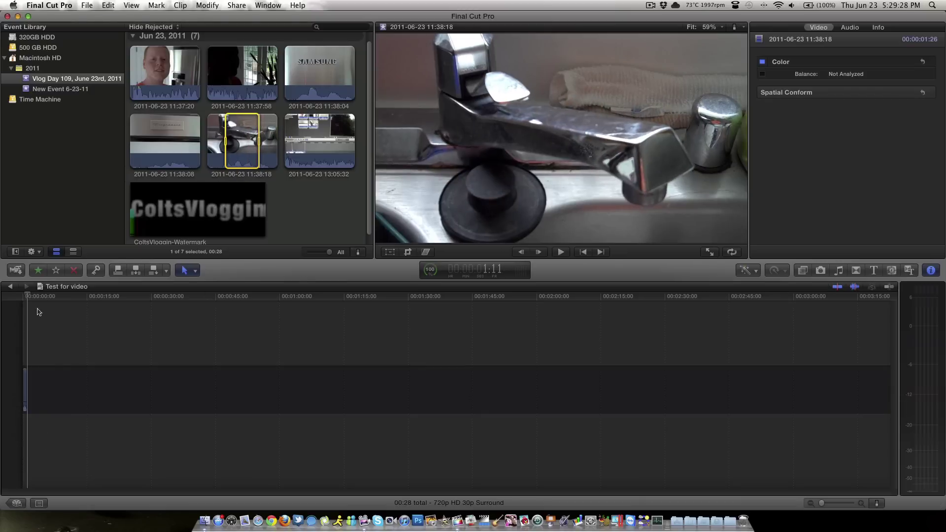
click(24, 298)
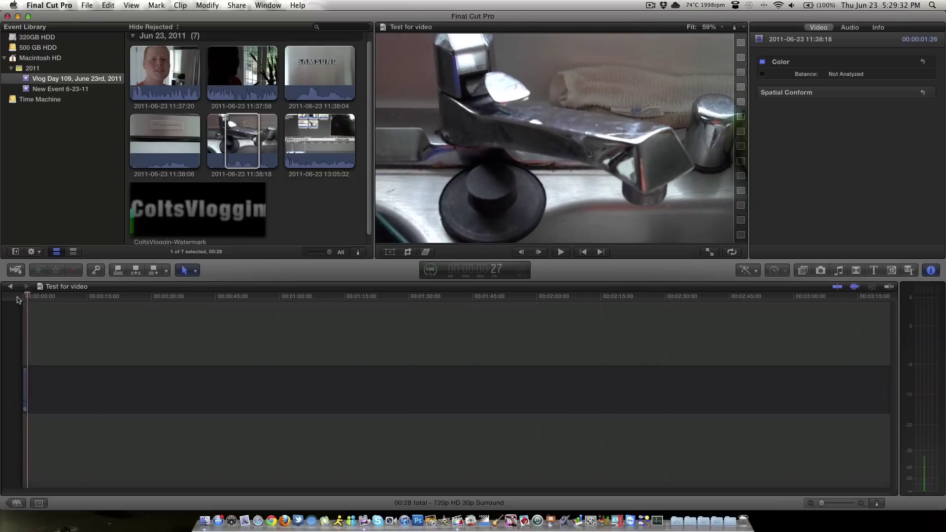
click(158, 66)
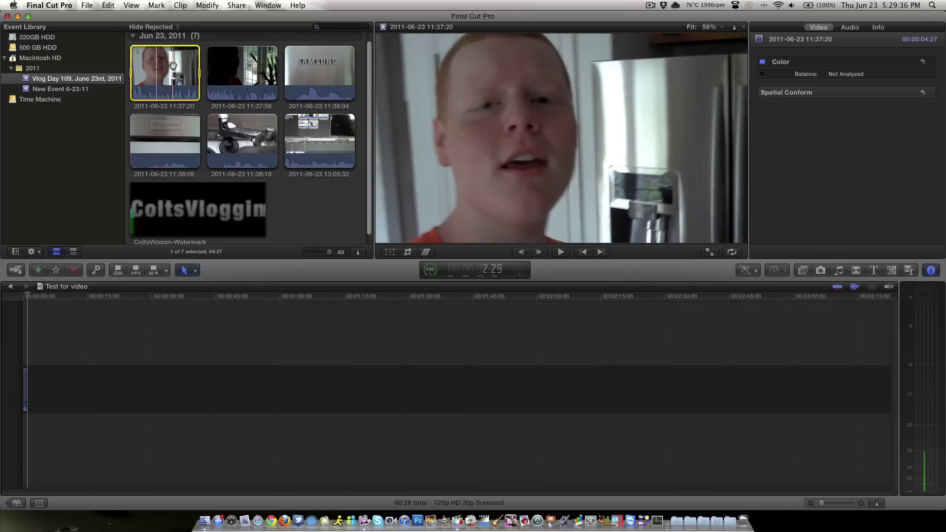
drag(172, 66, 32, 387)
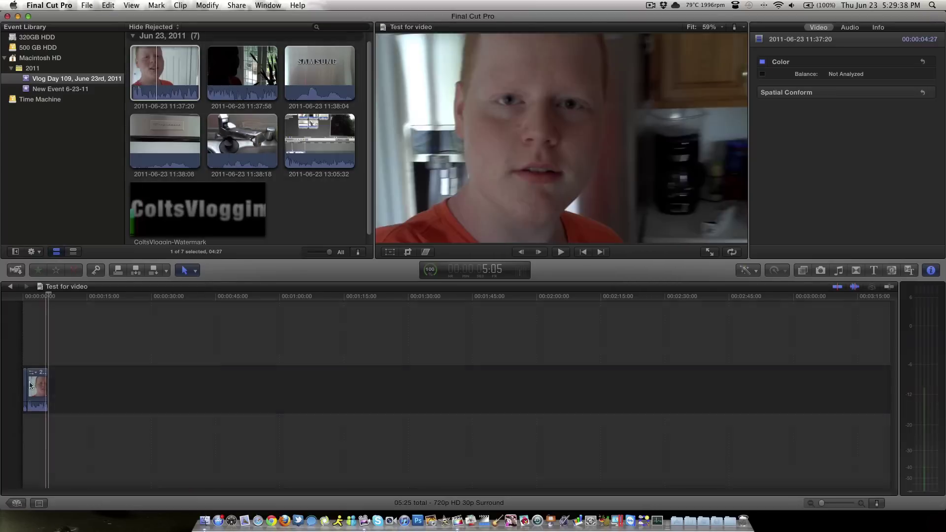
- Preview the timeline, then append a 13-second range of the SAMSUNG clip to the end
click(30, 298)
key(space)
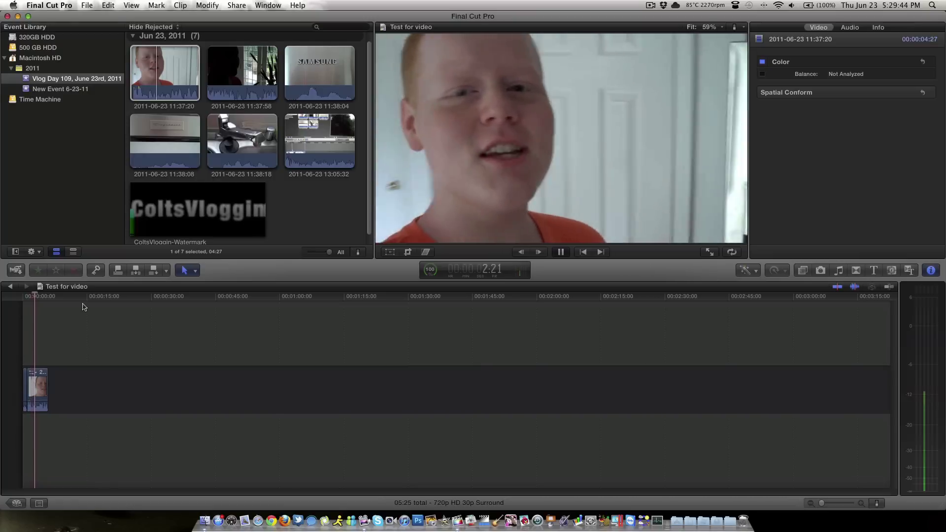
click(165, 73)
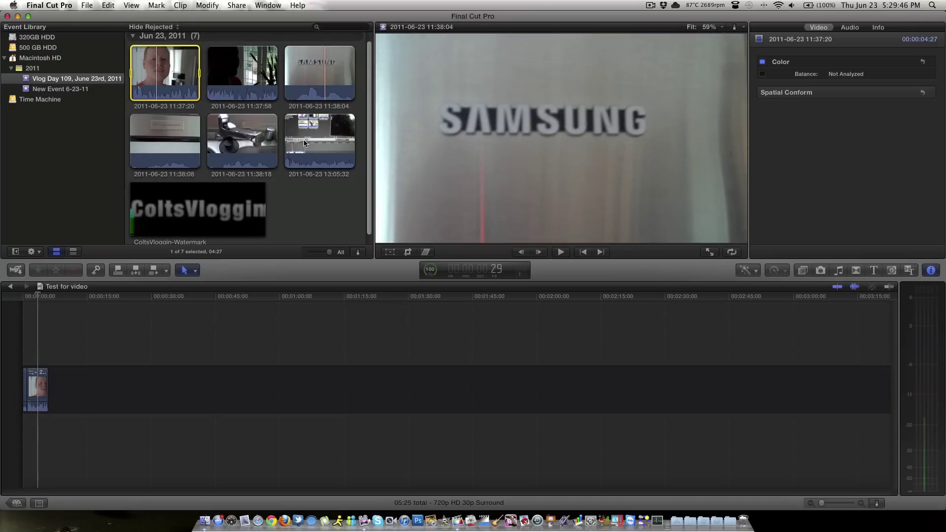
click(297, 193)
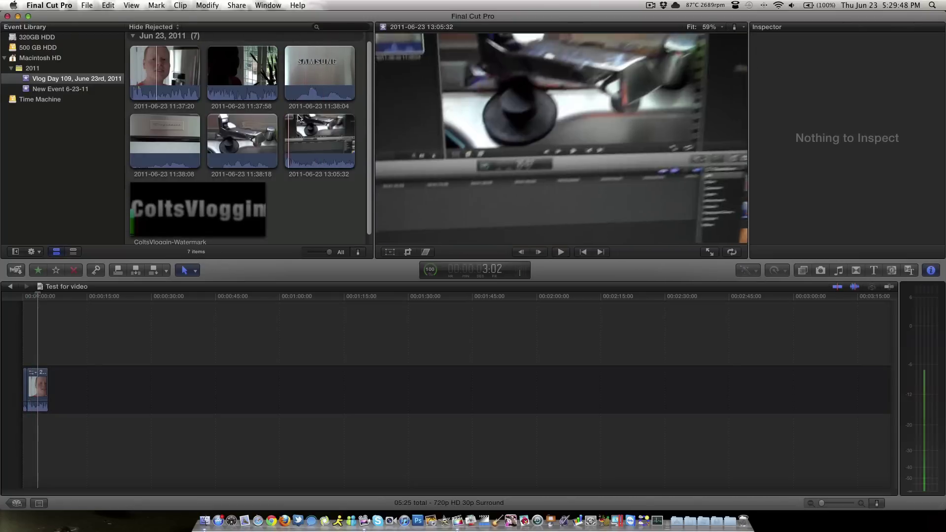
drag(302, 73, 328, 74)
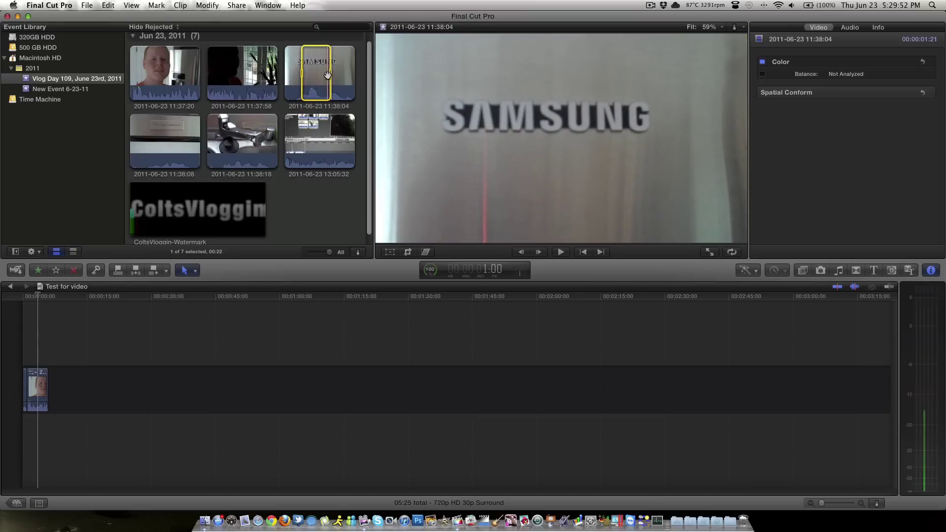
key(e)
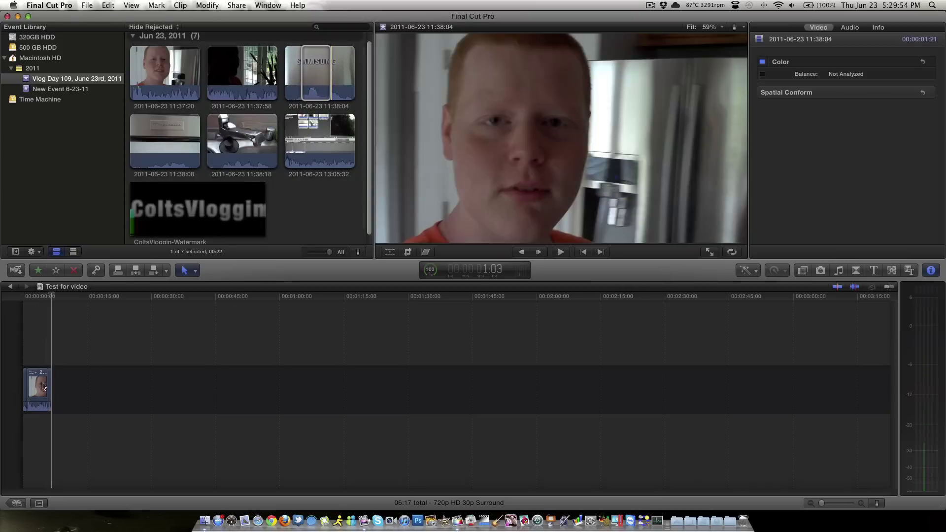
- Zoom the timeline with the slider and Command-plus/minus until the three clips fill it
click(831, 503)
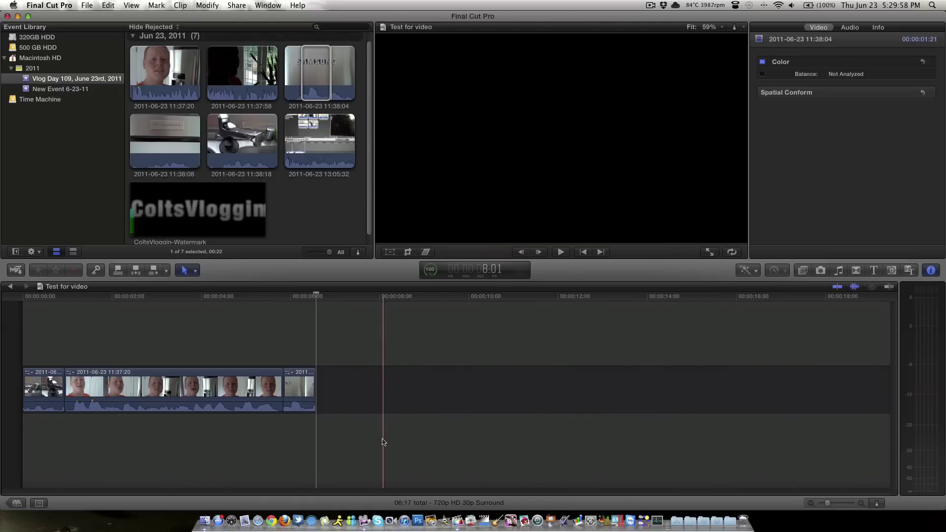
key(super+equal)
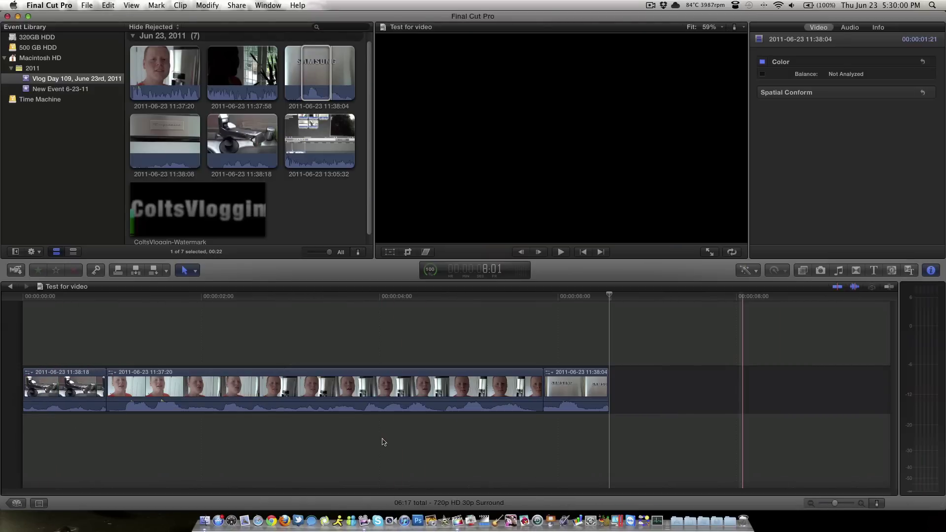
key(super+minus)
key(super+equal)
key(super+equal)
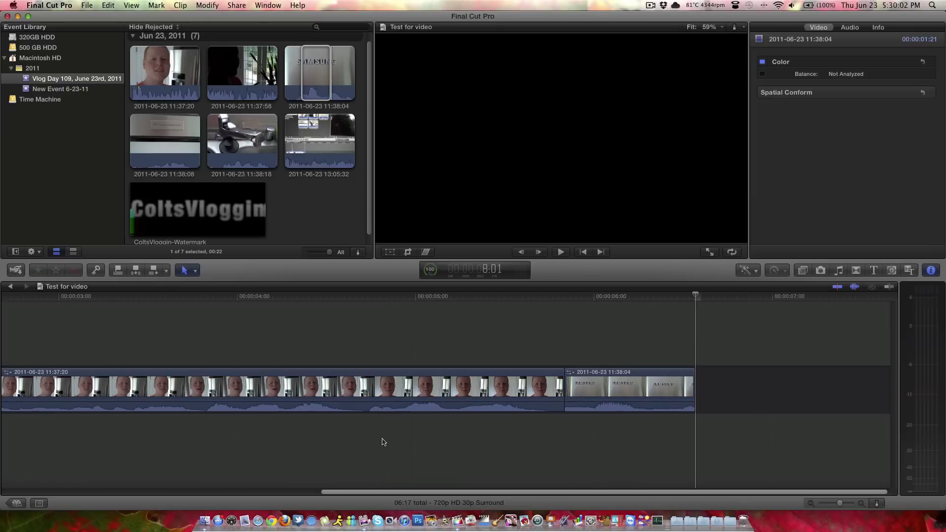
key(super+minus)
key(super+equal)
key(super+equal)
key(super+minus)
key(super+minus)
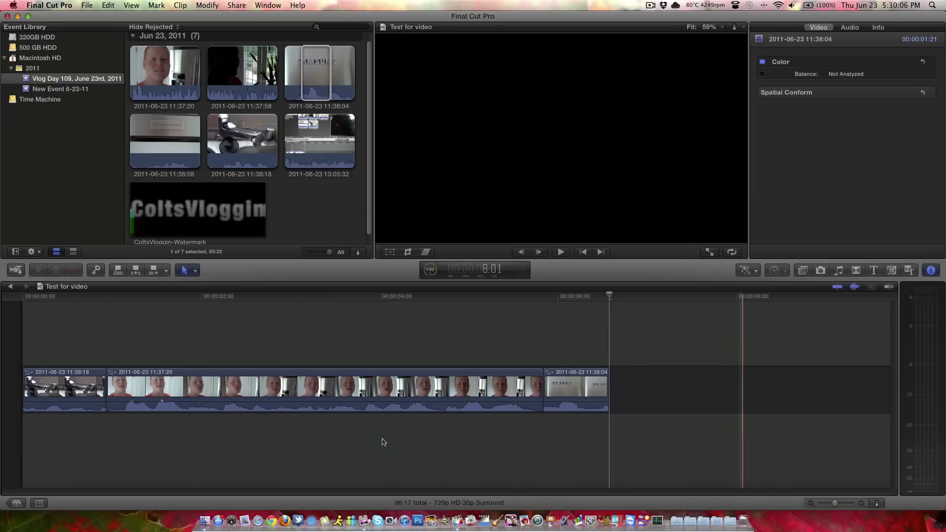
key(super+minus)
key(super+equal)
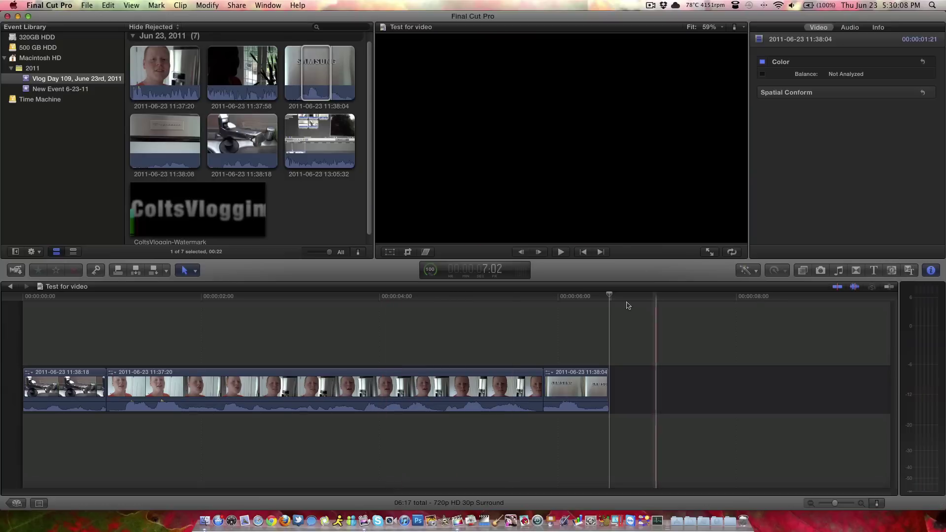
- Play the project back from the beginning
click(389, 336)
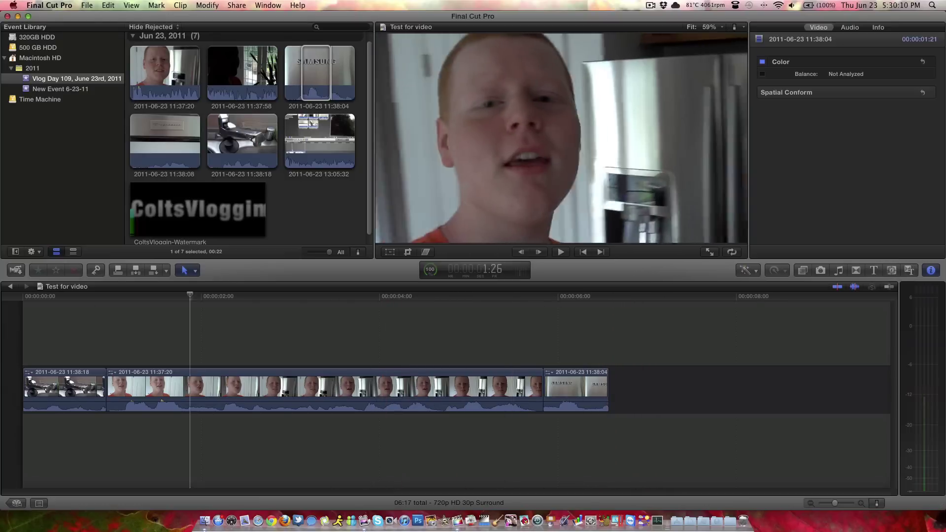
key(Home)
key(space)
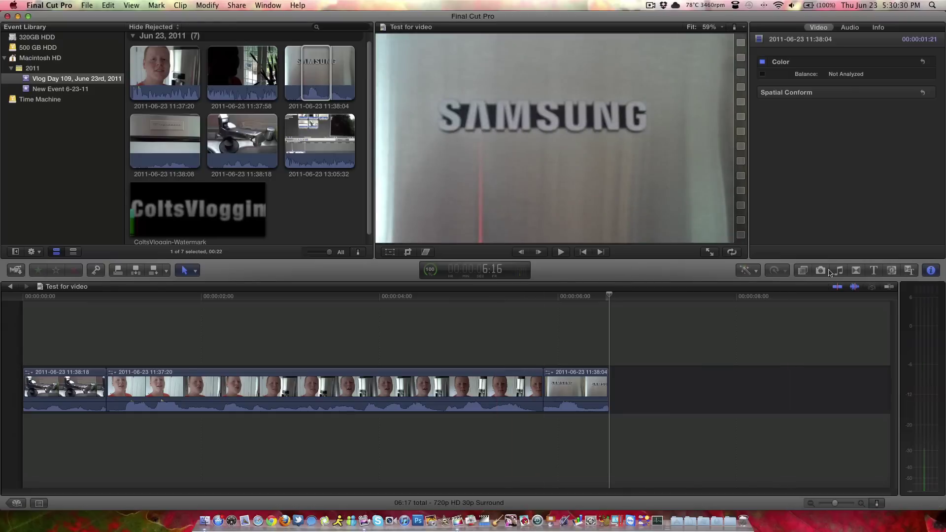
- Browse the Effects, Photos, Music, Transitions, Titles and Generators libraries in turn
click(803, 271)
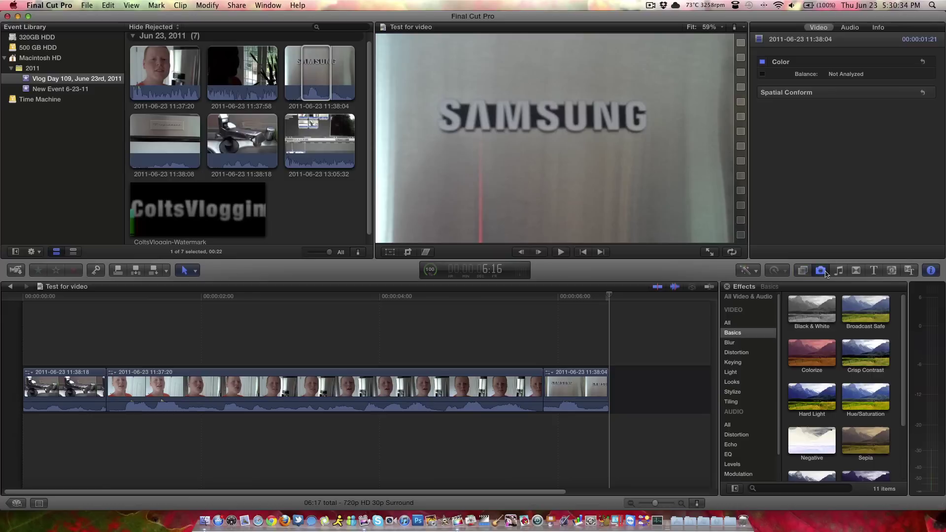
click(822, 271)
click(840, 272)
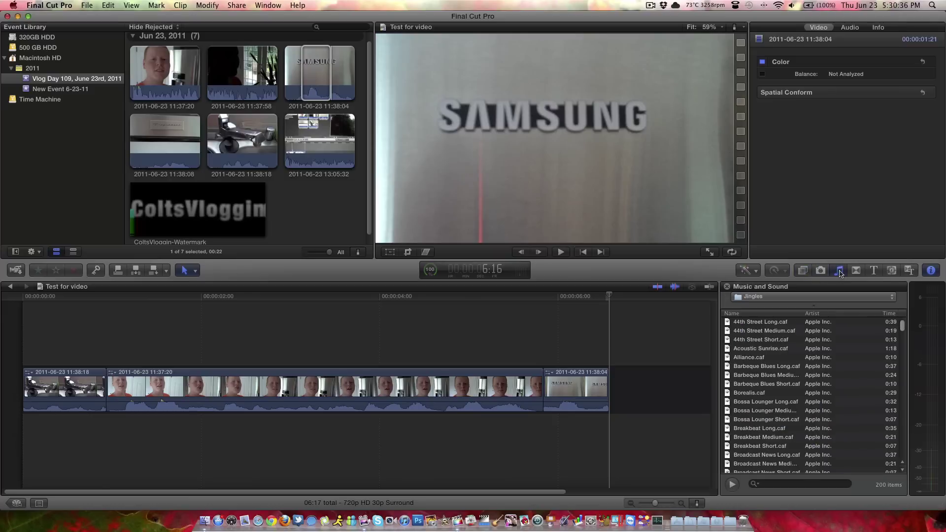
click(857, 271)
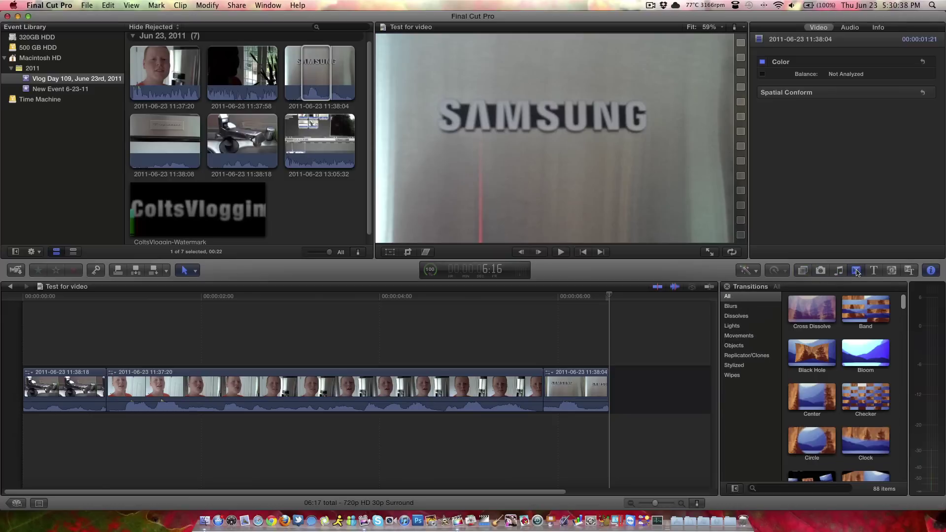
click(875, 272)
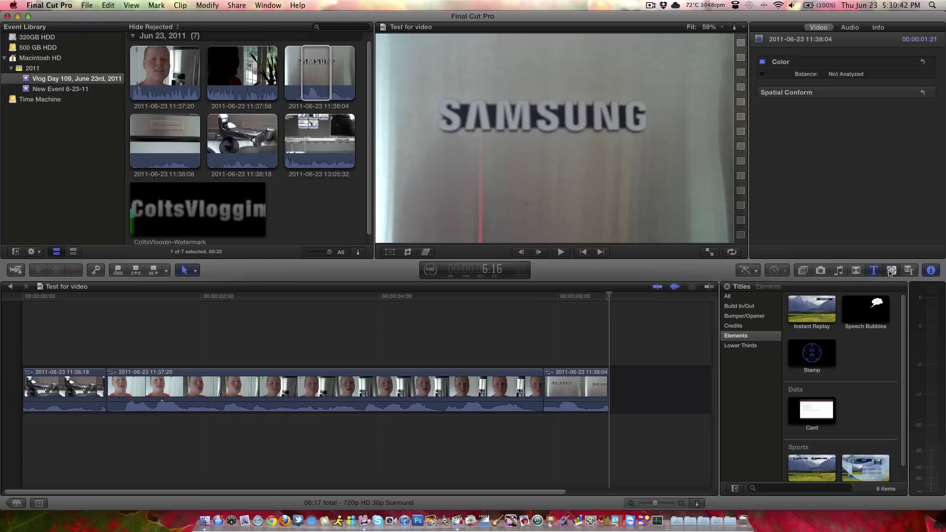
click(891, 271)
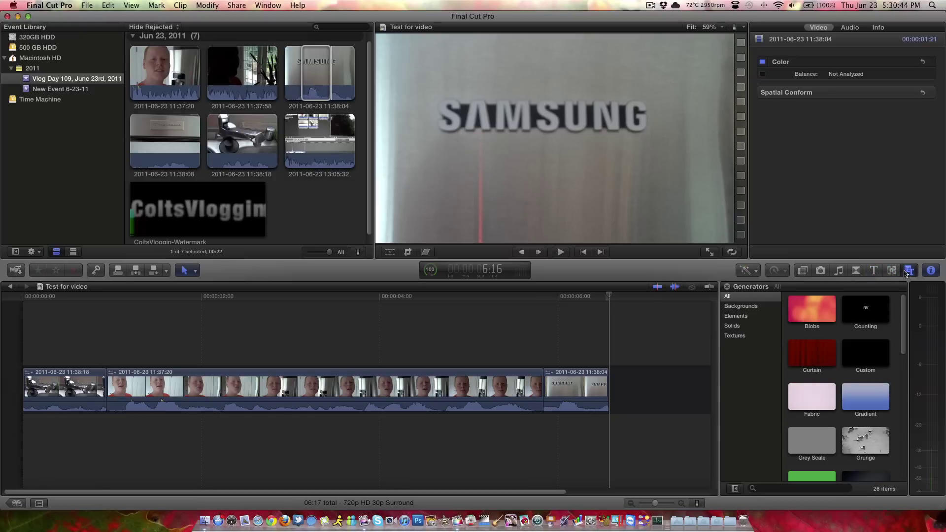
- Replace the 11:38:18 first clip with the News Reveal title and scrub back to preview
click(906, 273)
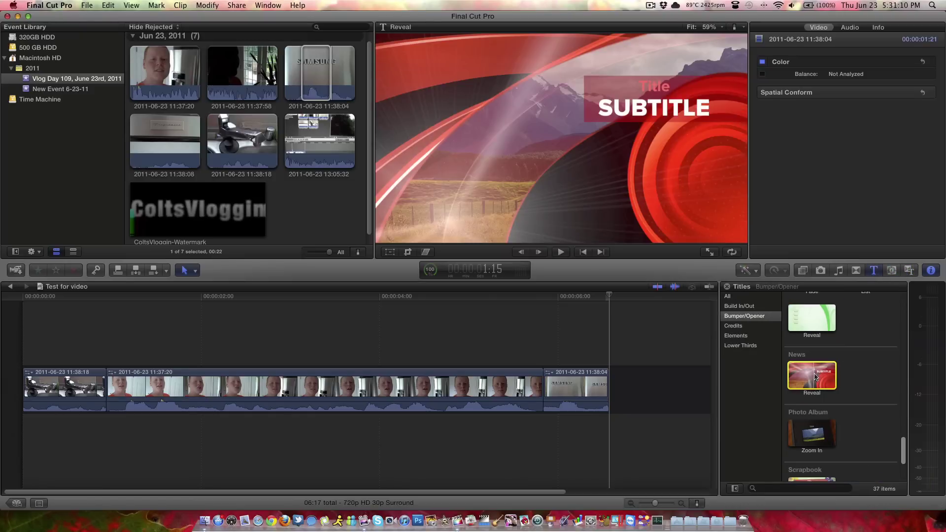
drag(843, 384, 36, 385)
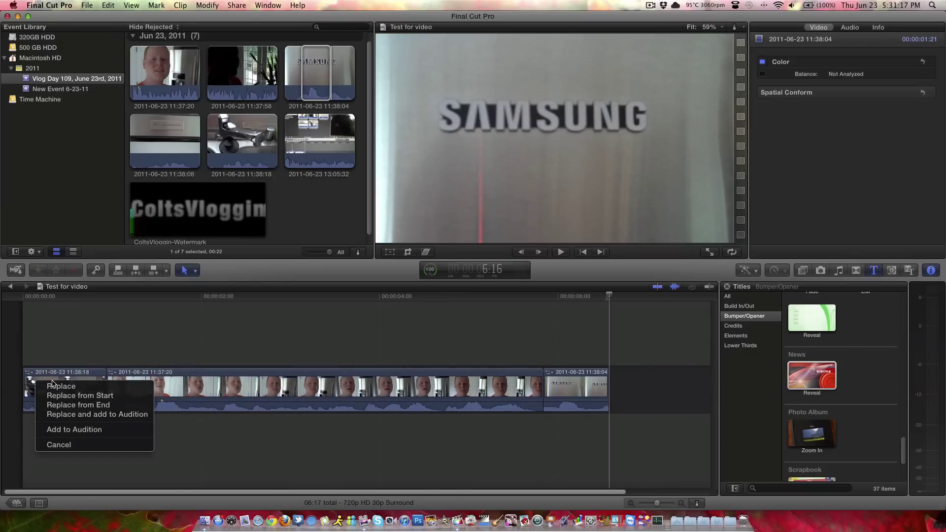
click(55, 390)
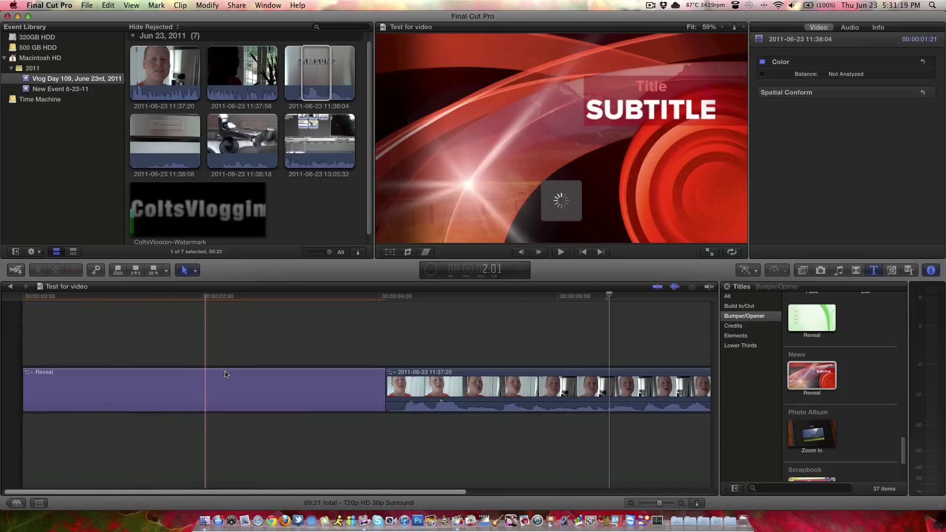
drag(628, 295, 378, 305)
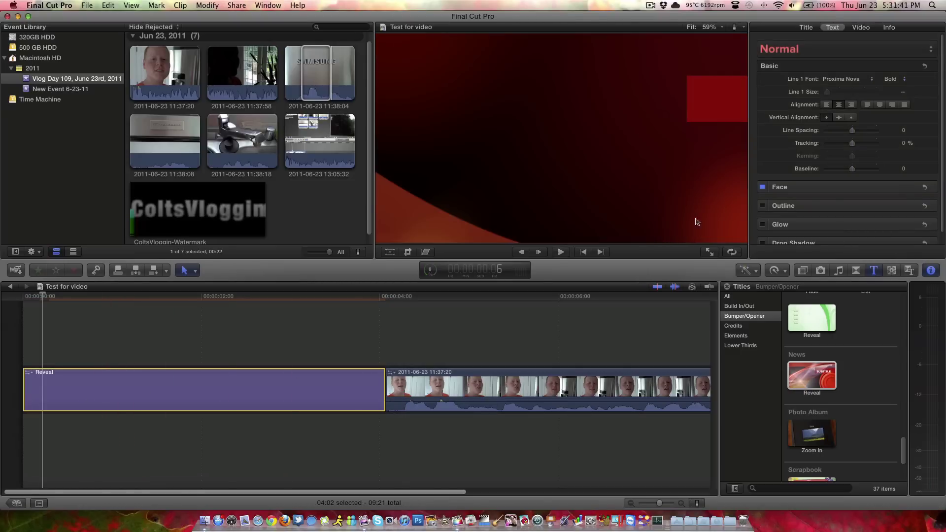
- Replace the Reveal title's placeholder text with 'Test' over 'Text'
click(931, 270)
click(931, 271)
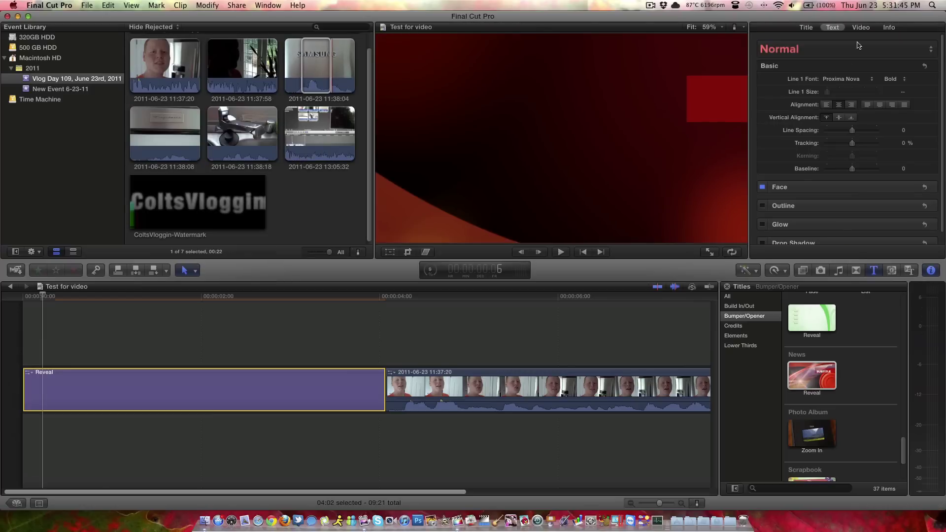
scroll(842, 92, down, 1)
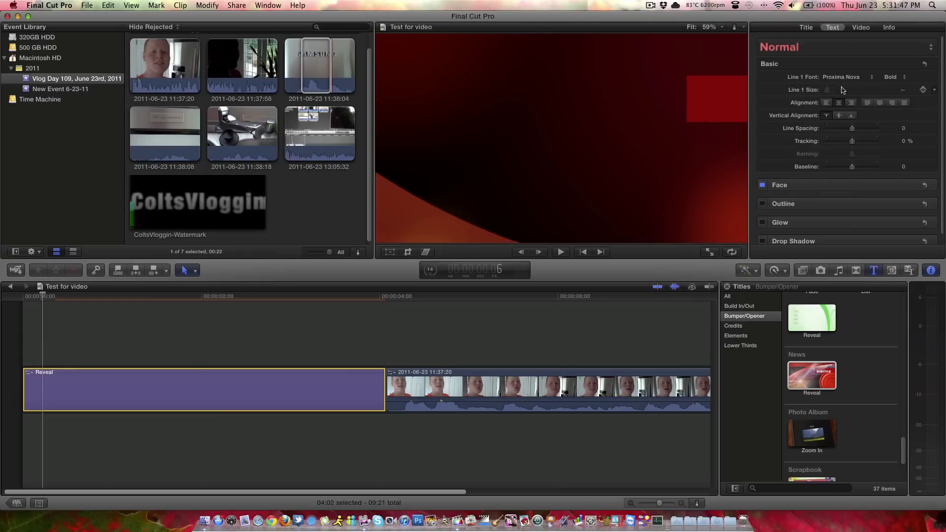
click(816, 49)
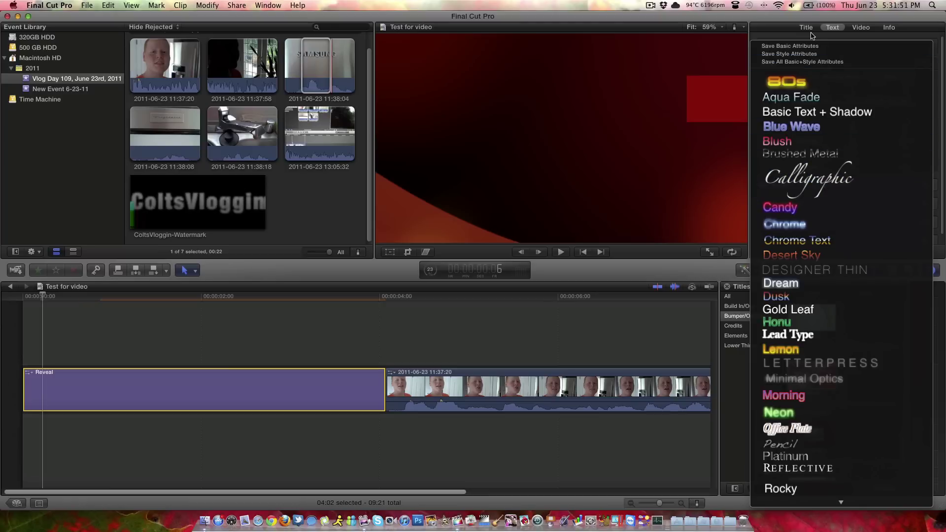
click(797, 38)
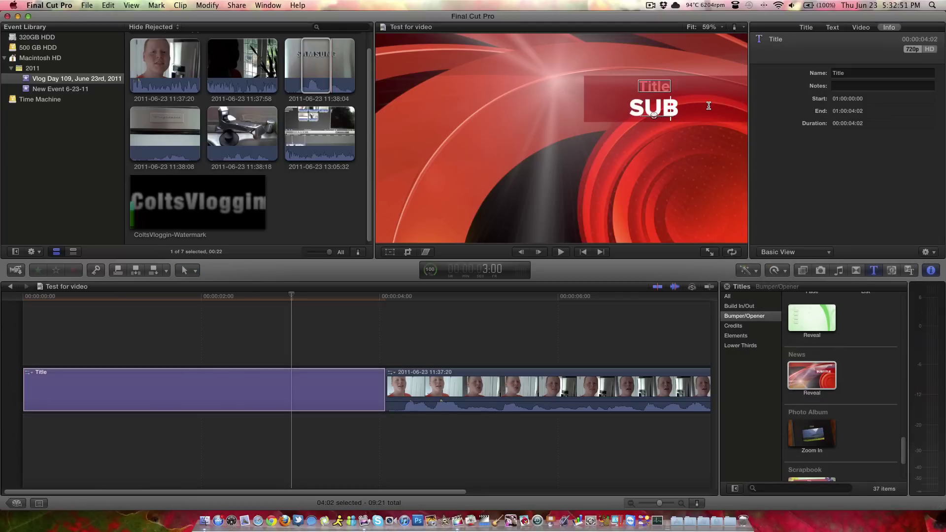
key(BackSpace)
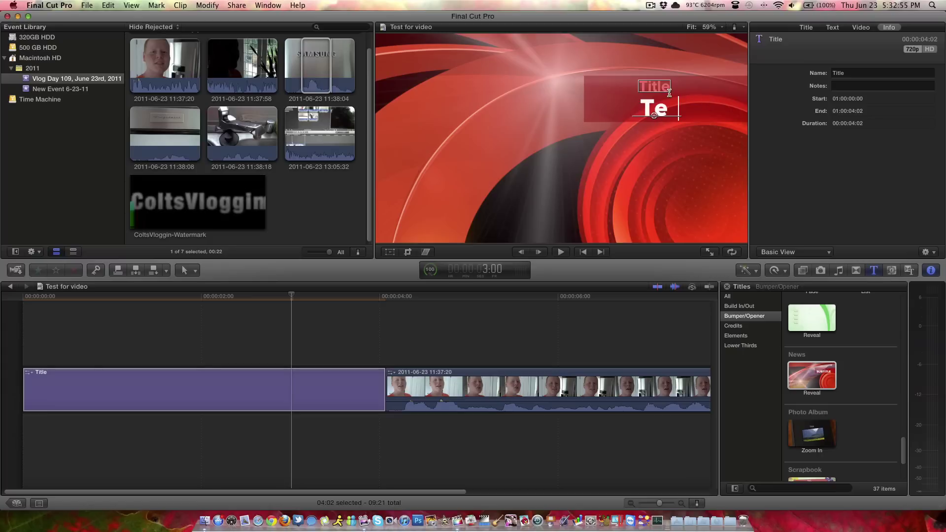
text(xt)
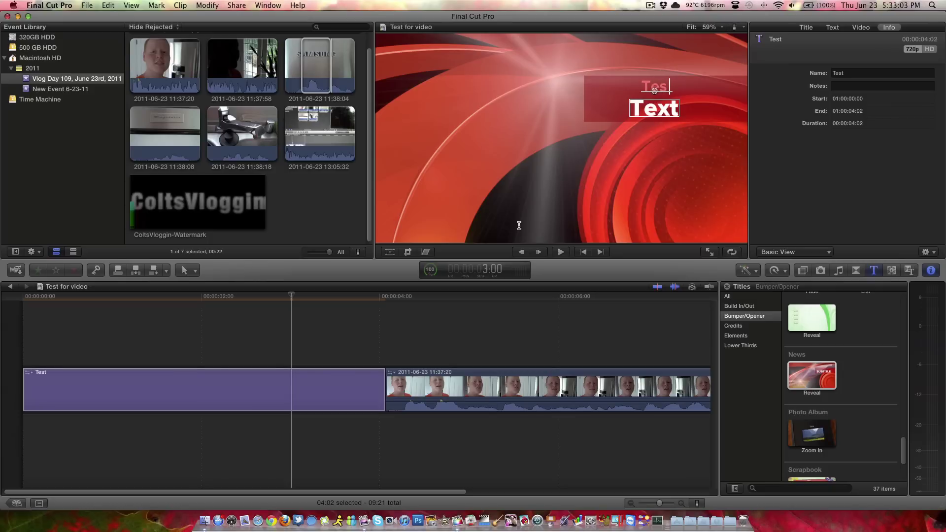
click(363, 321)
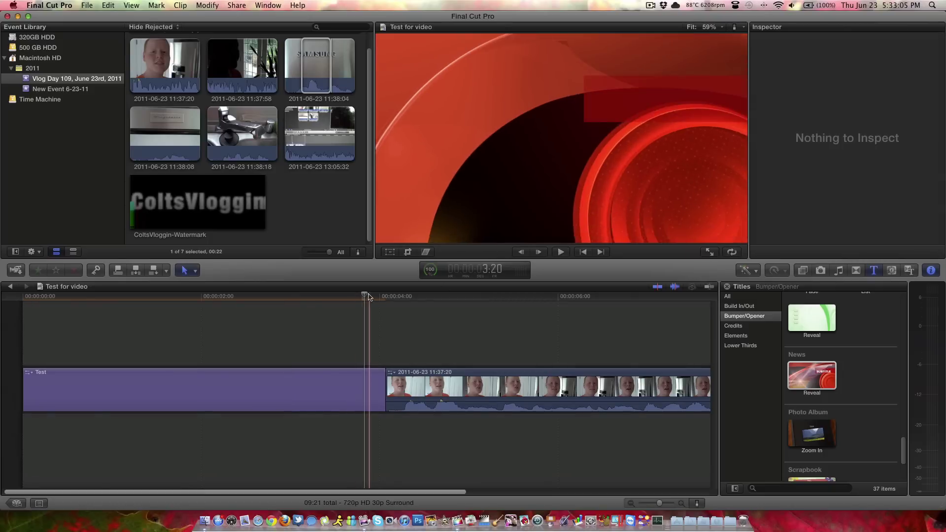
drag(365, 296, 23, 306)
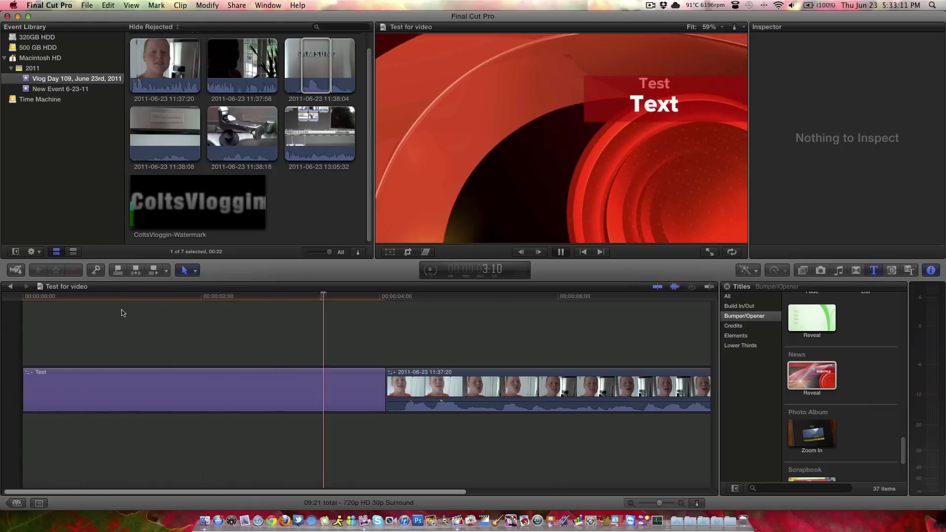
key(space)
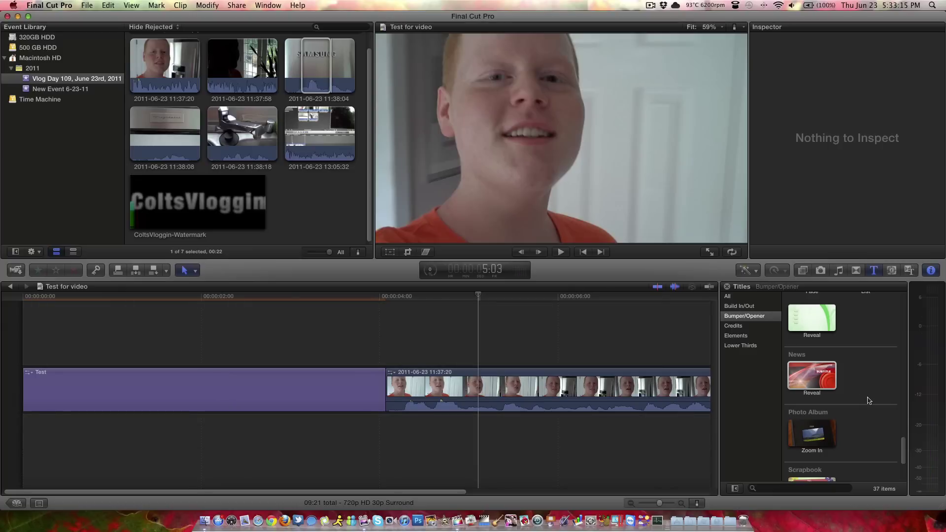
- Drop a Cross Dissolve between the Test title and the 11:37:20 clip and play it back
click(856, 272)
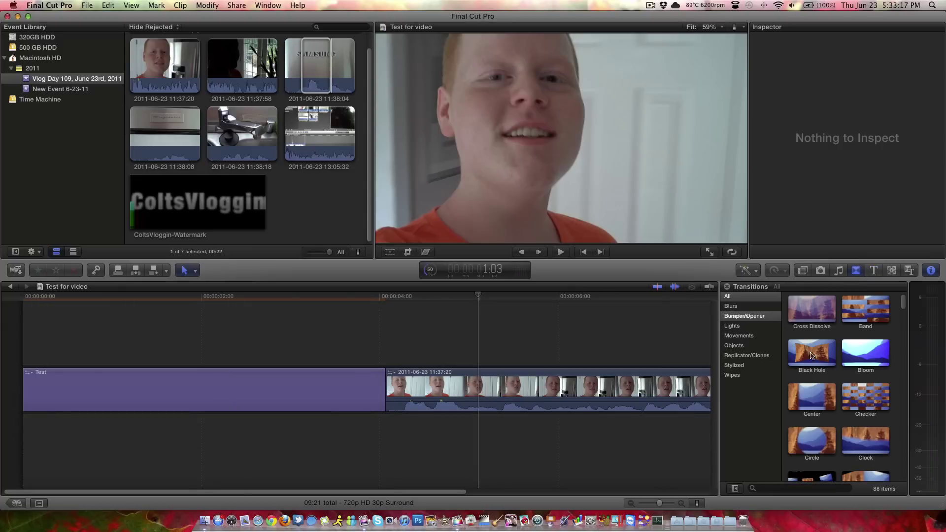
drag(810, 315, 390, 394)
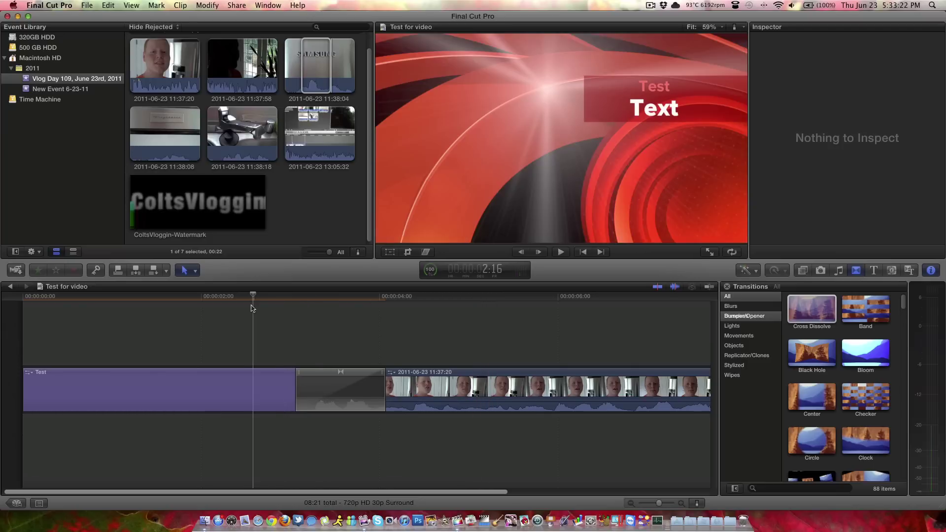
click(252, 311)
key(space)
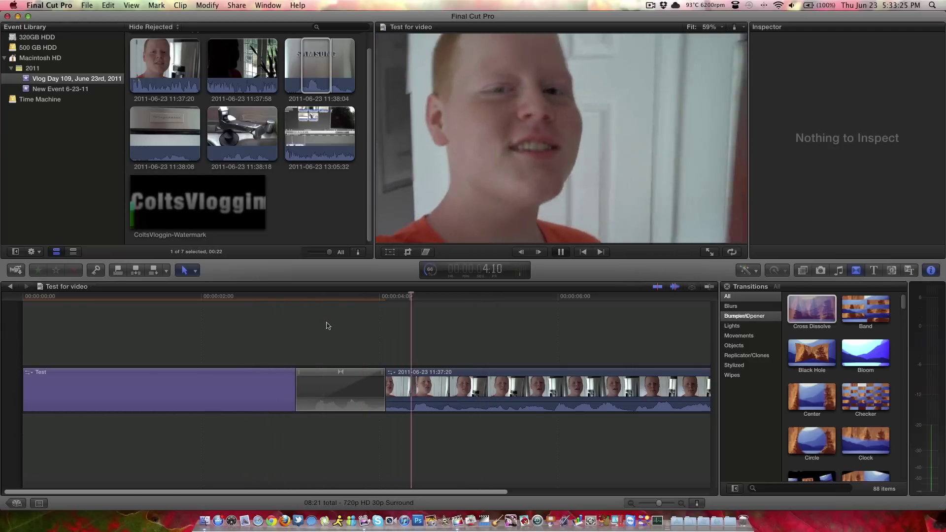
click(239, 296)
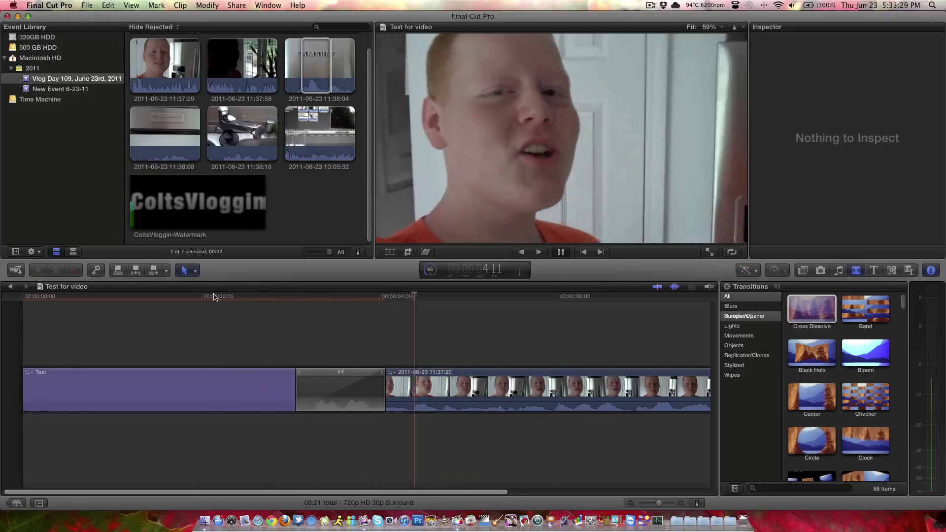
key(space)
scroll(276, 319, right, 10)
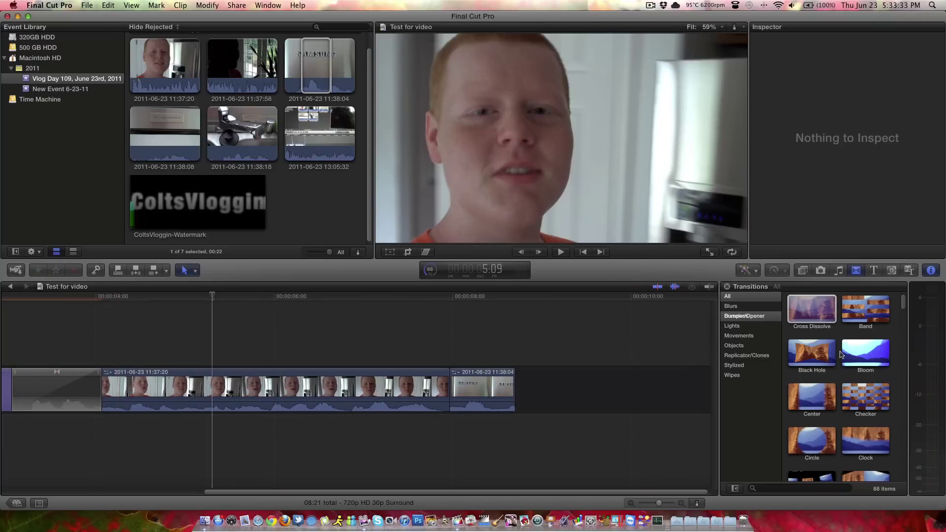
- Place Black Hole between the 11:37:20 and 11:38:04 clips and preview it
click(808, 353)
drag(806, 354, 528, 390)
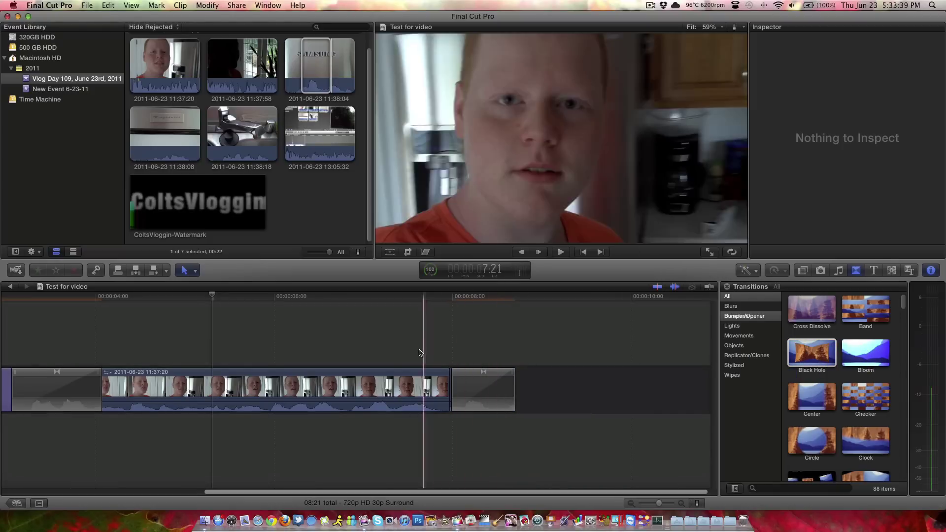
key(space)
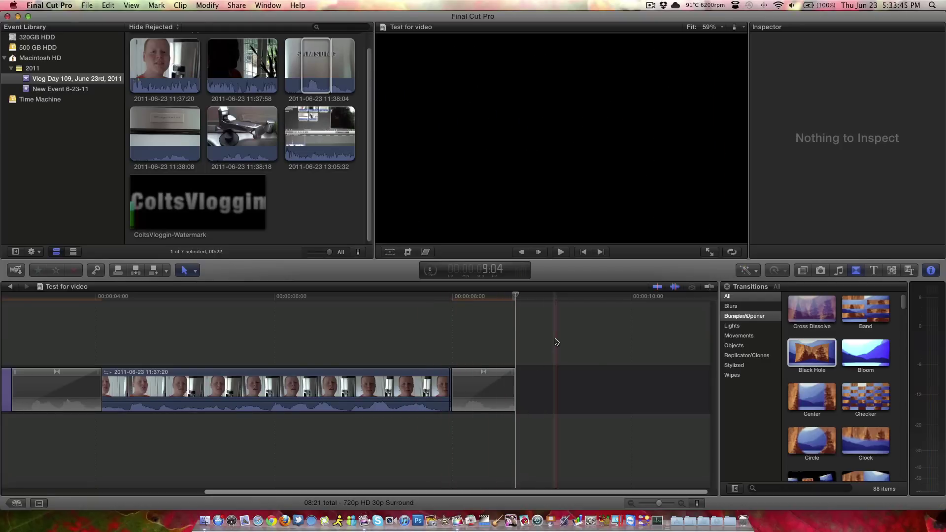
scroll(552, 340, left, 5)
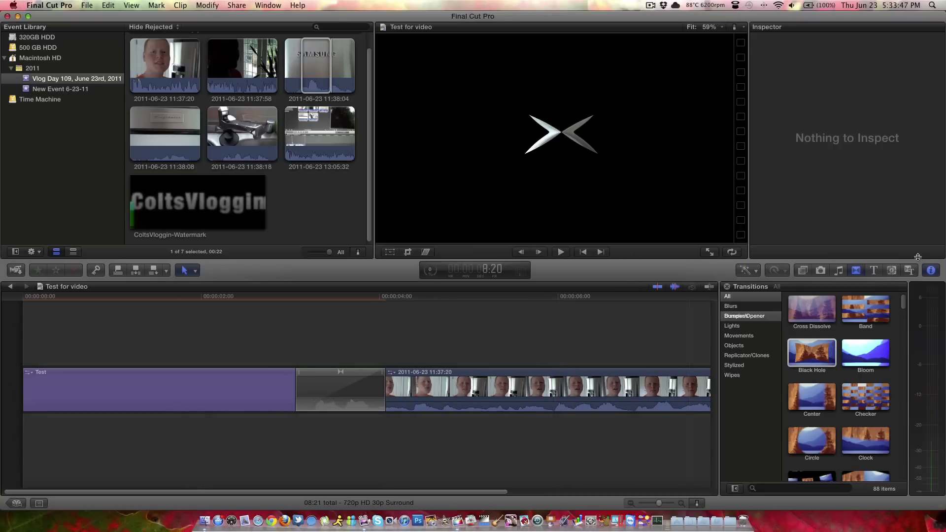
- Place the Cinema Left lower third from Titles > Lower Thirds above the clip
click(874, 271)
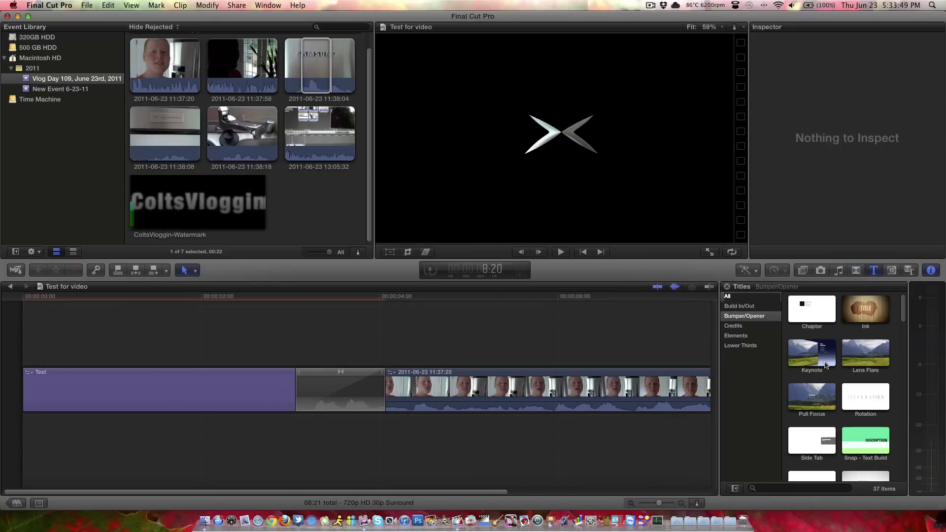
click(741, 346)
scroll(838, 394, down, 2)
drag(812, 414, 378, 344)
- Change the lower third's name text to 'Colt' and play it back
click(403, 358)
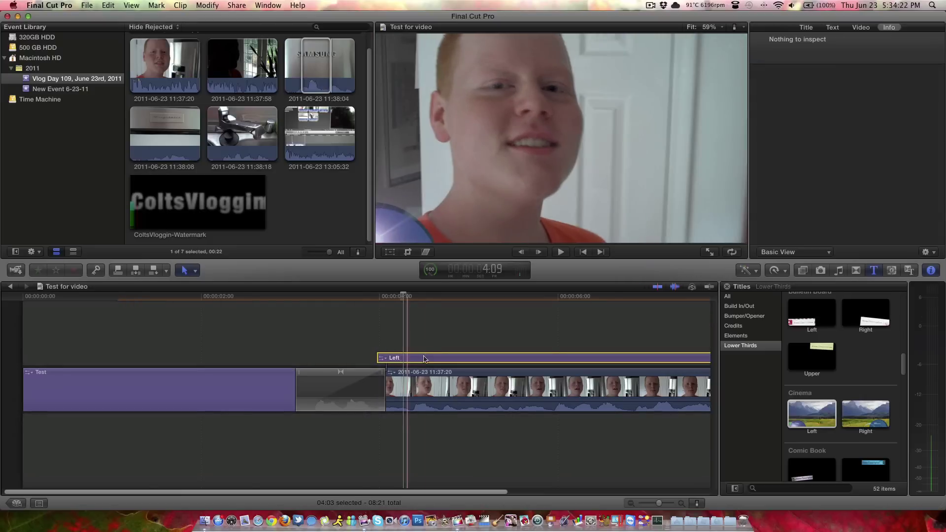
click(824, 28)
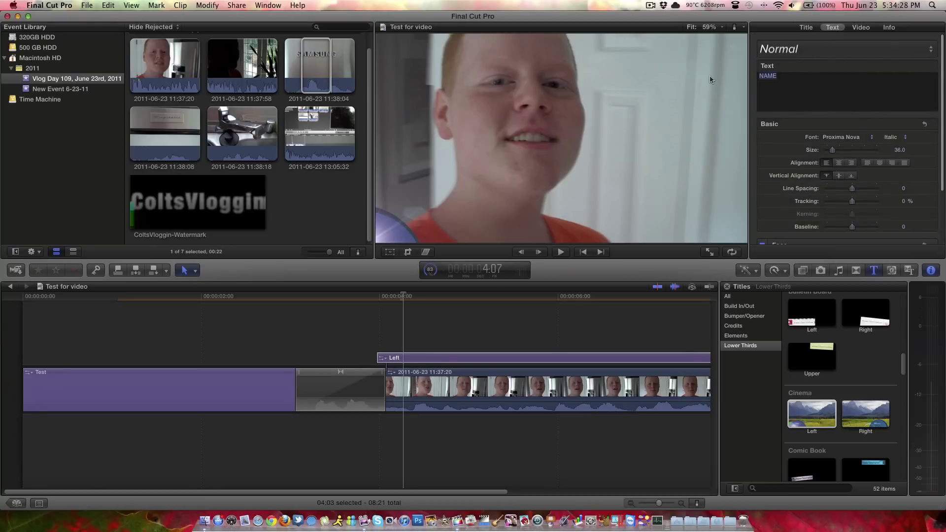
text(Colt)
click(597, 322)
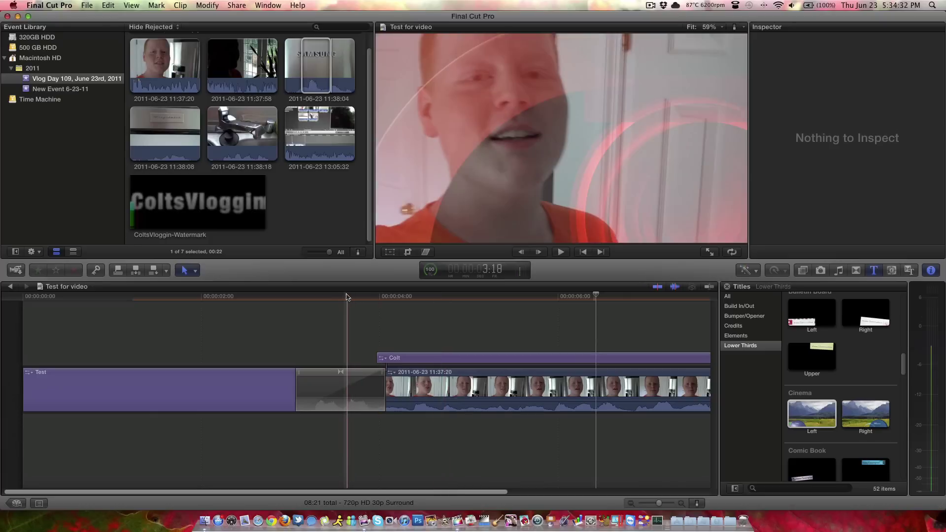
key(space)
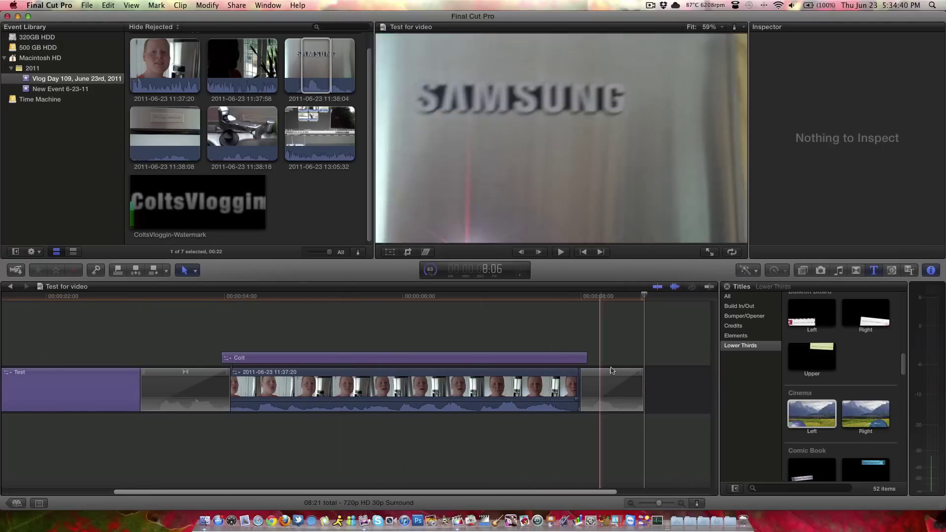
- Swap the closing Black Hole transition for Bloom from the Lights transitions
click(613, 377)
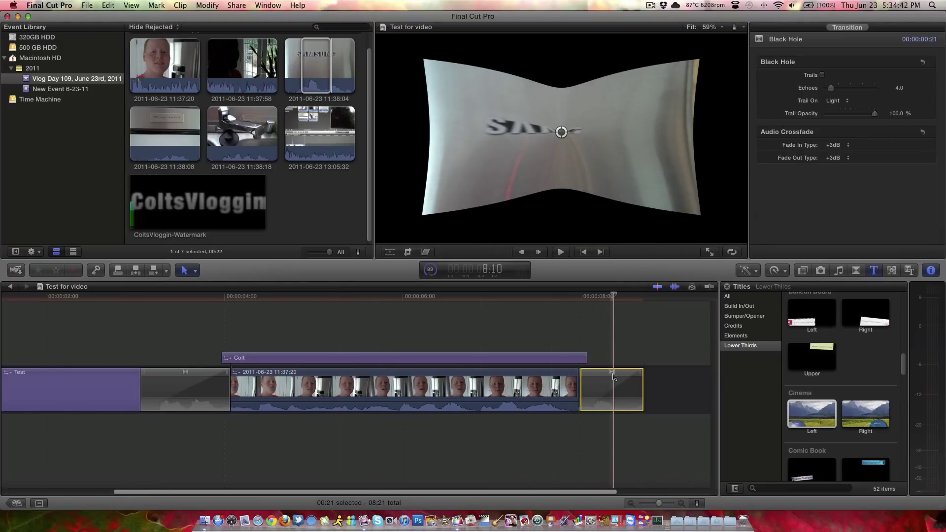
click(758, 374)
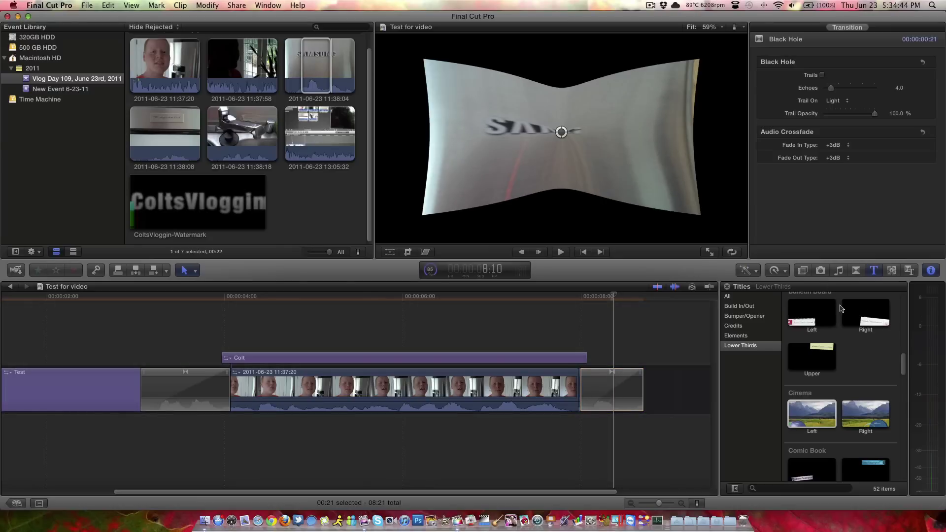
click(856, 270)
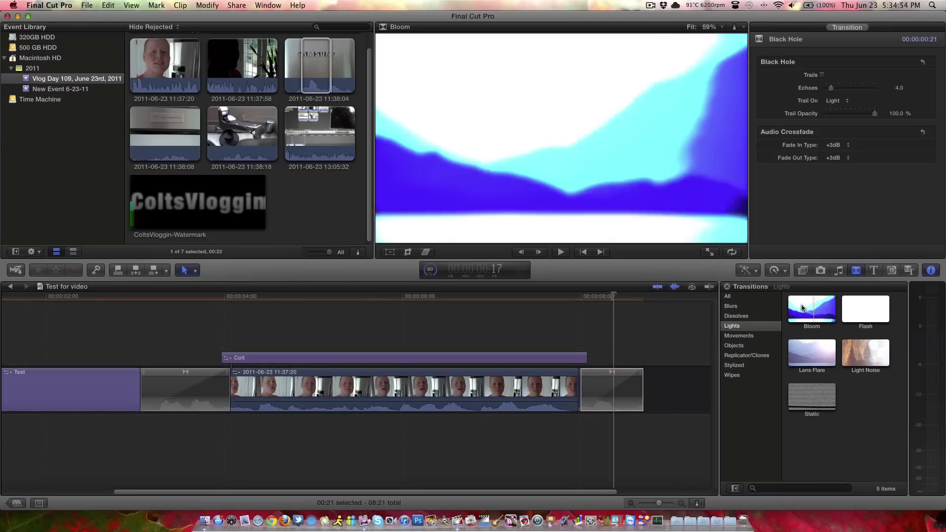
drag(801, 308, 613, 388)
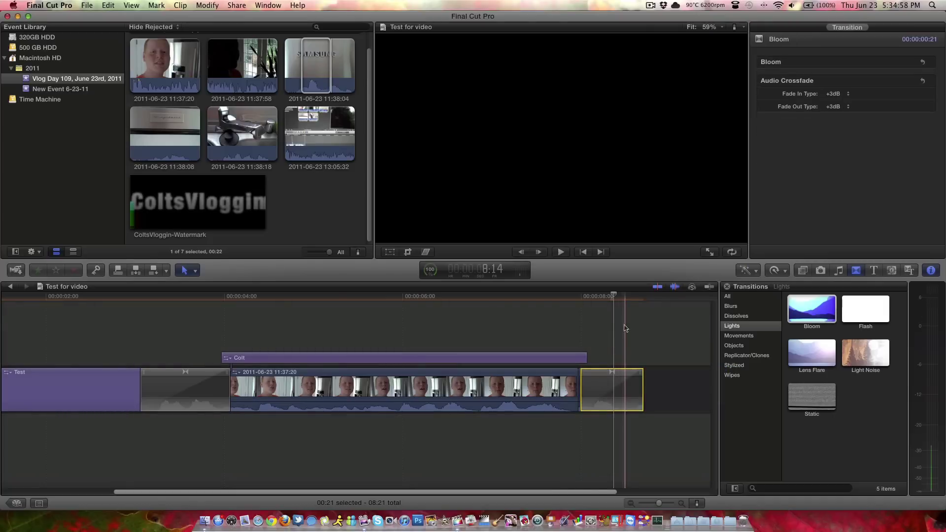
- Replay the Bloom transition several times, then zoom out to show the whole project
click(552, 297)
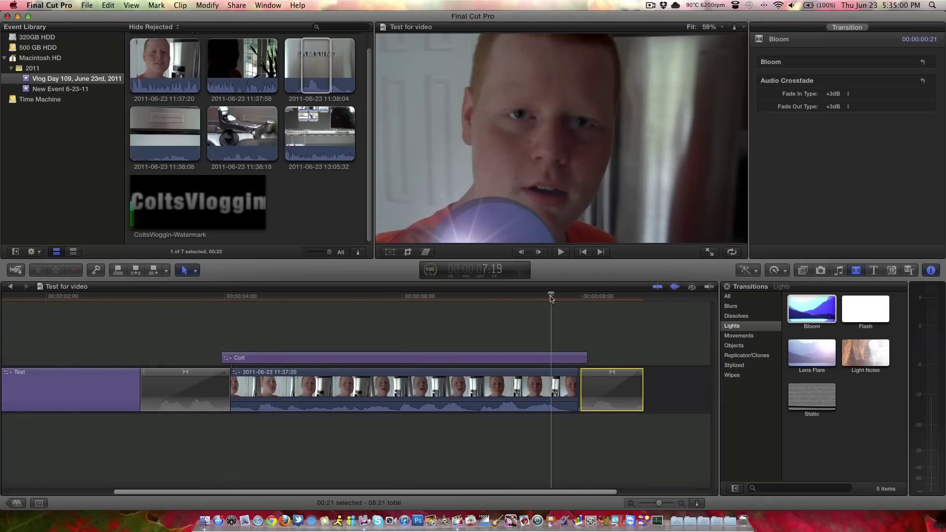
key(space)
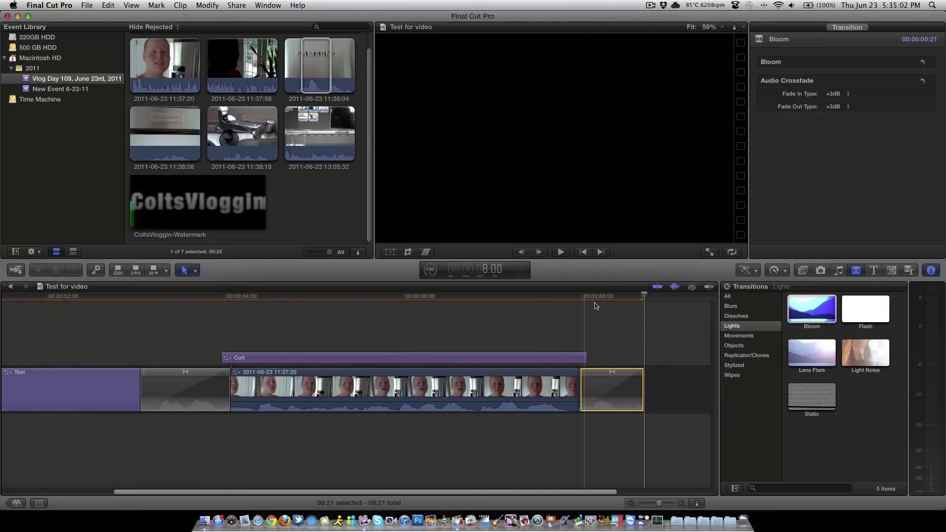
click(587, 298)
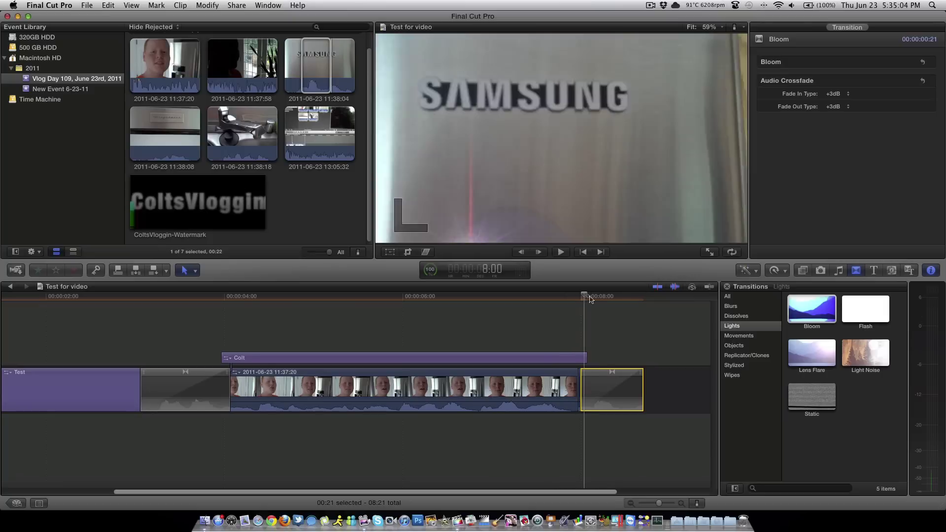
key(space)
click(566, 297)
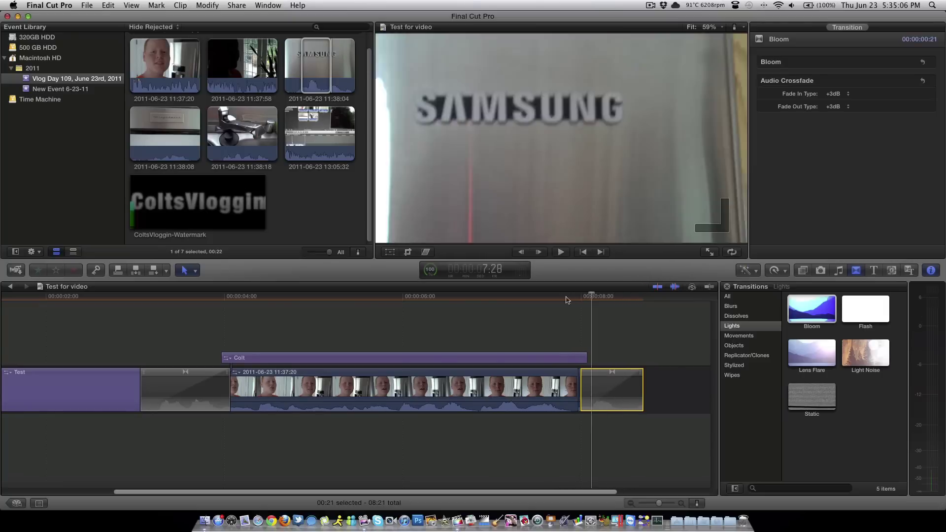
key(space)
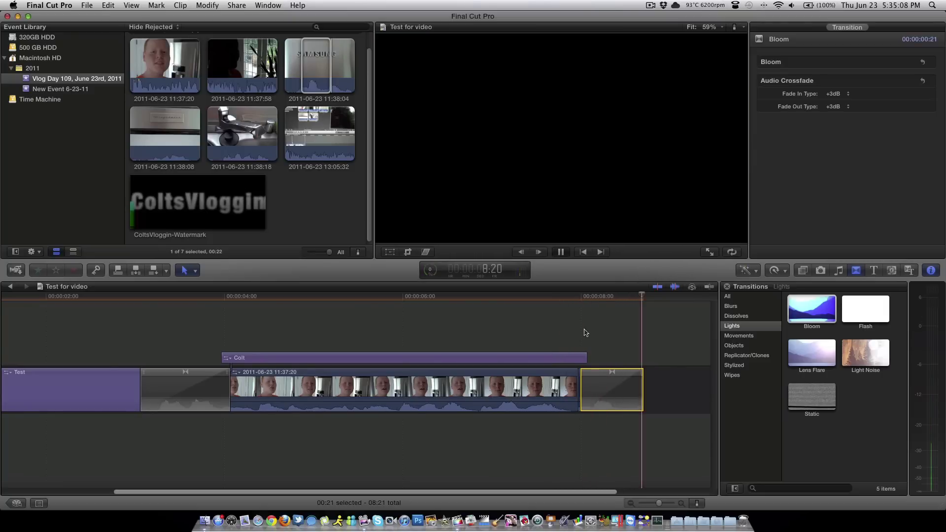
scroll(586, 332, right, 2)
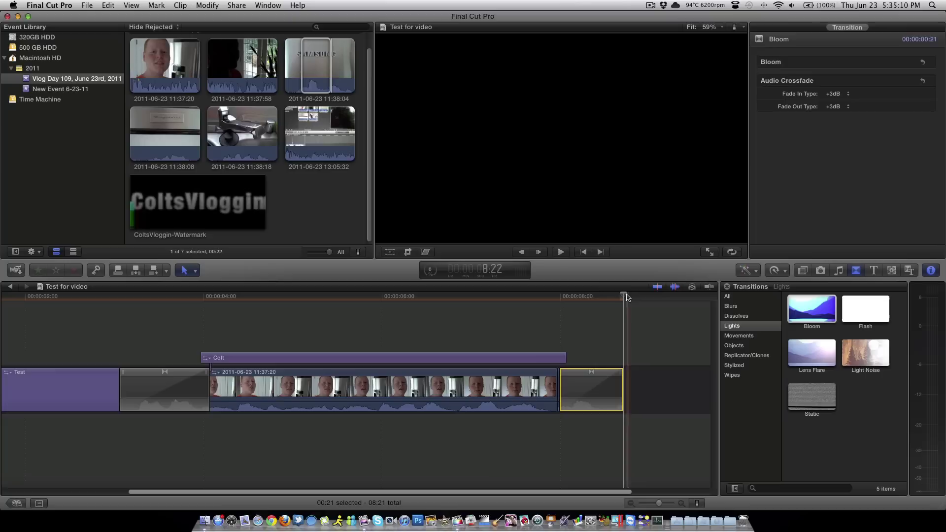
click(254, 296)
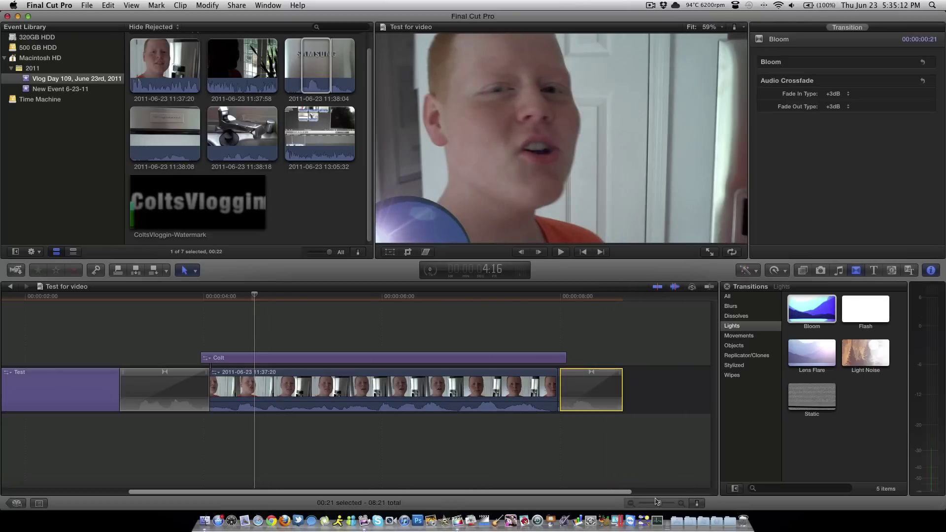
drag(650, 503, 642, 504)
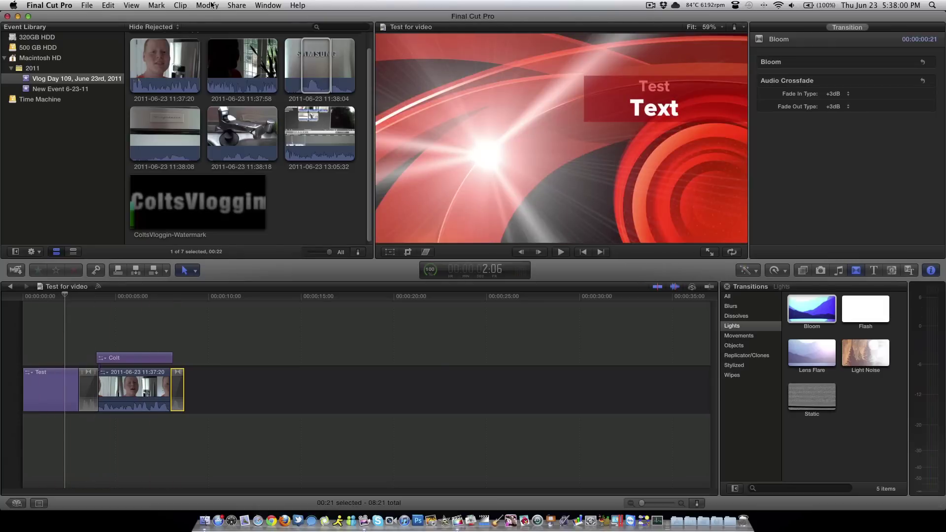
- Start a QuickTime movie export with the H.264 format and review its summary
click(236, 6)
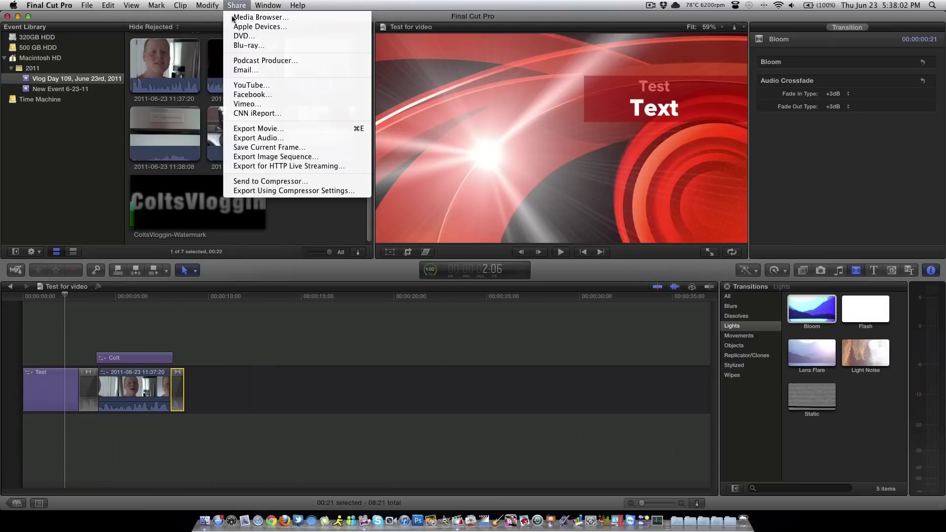
click(275, 130)
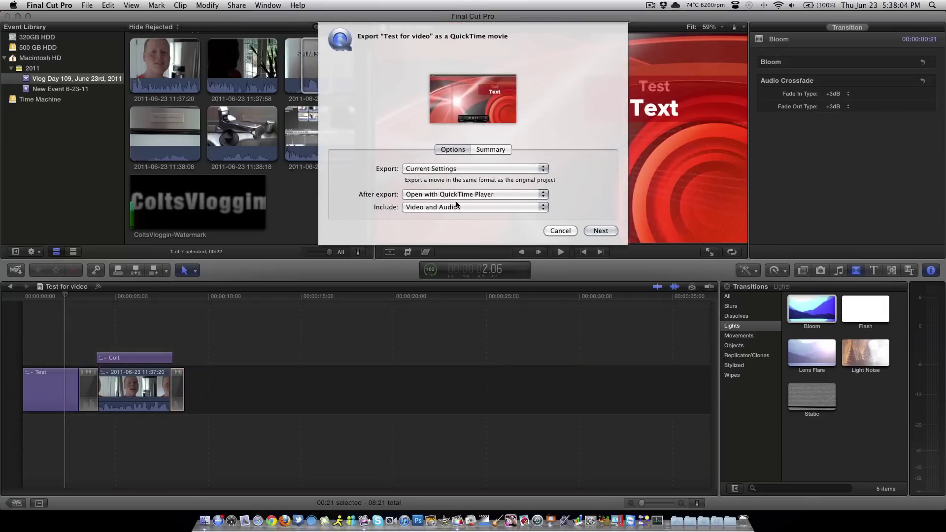
click(452, 169)
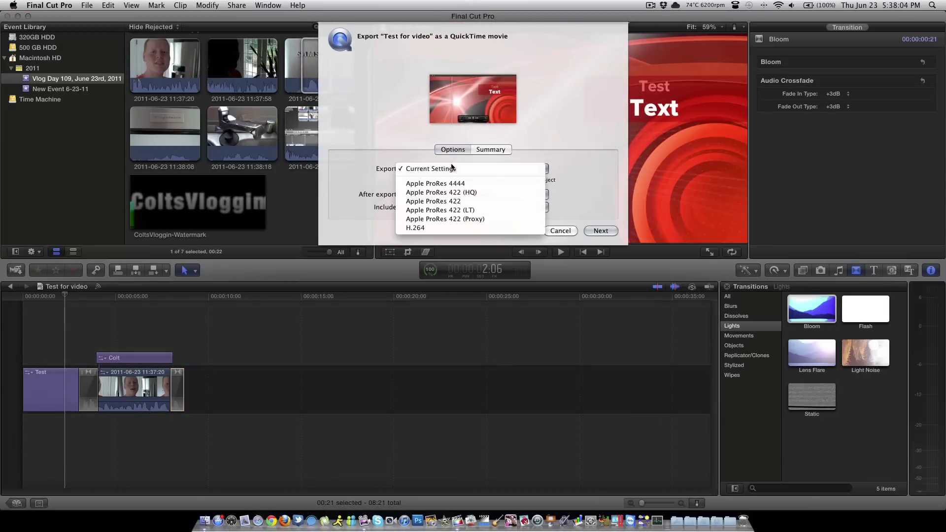
click(421, 228)
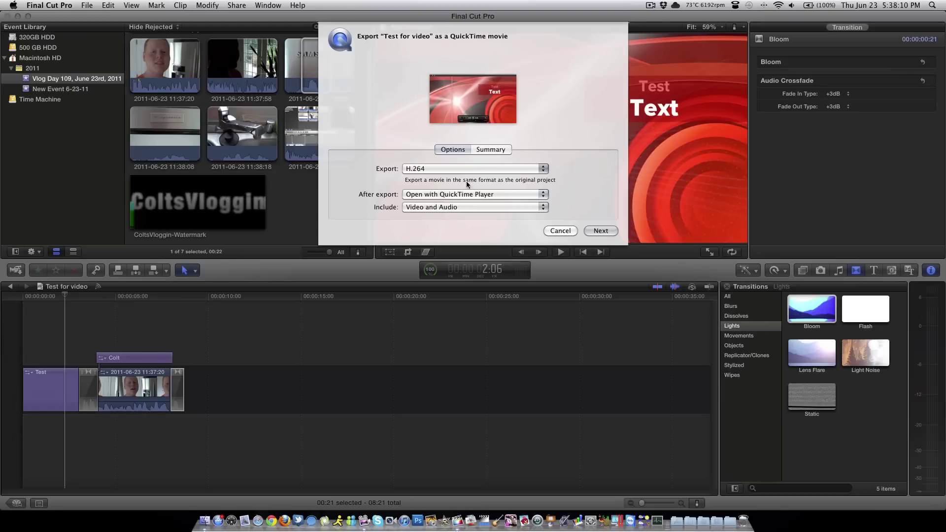
click(490, 149)
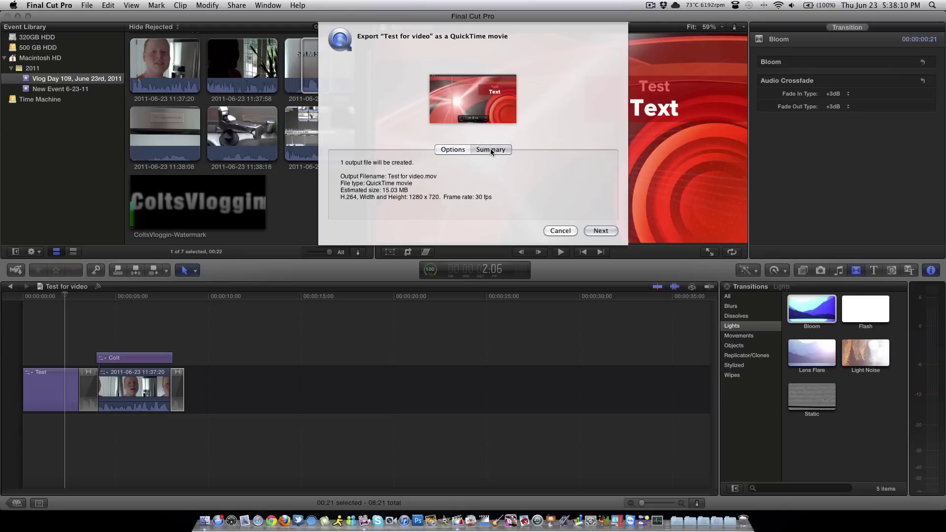
click(450, 150)
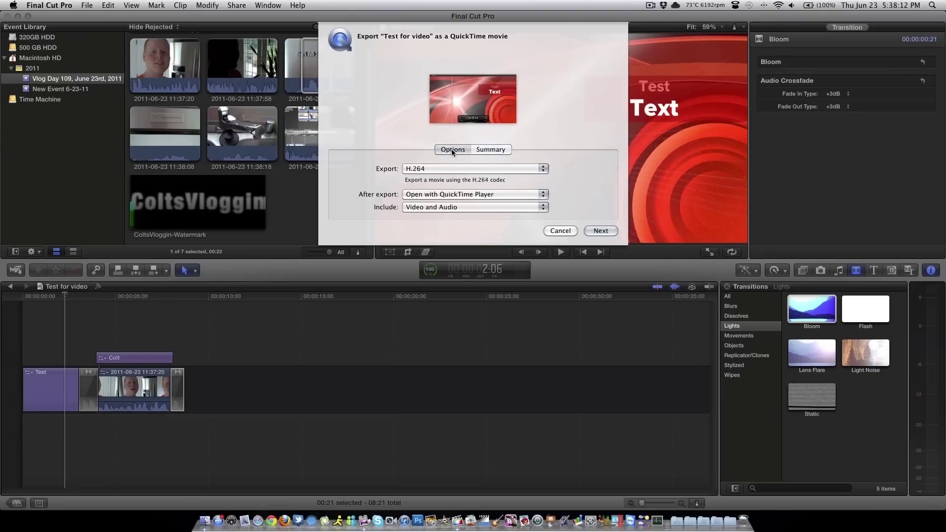
- Save the export as 'Test for video' in Documents and start exporting
click(600, 232)
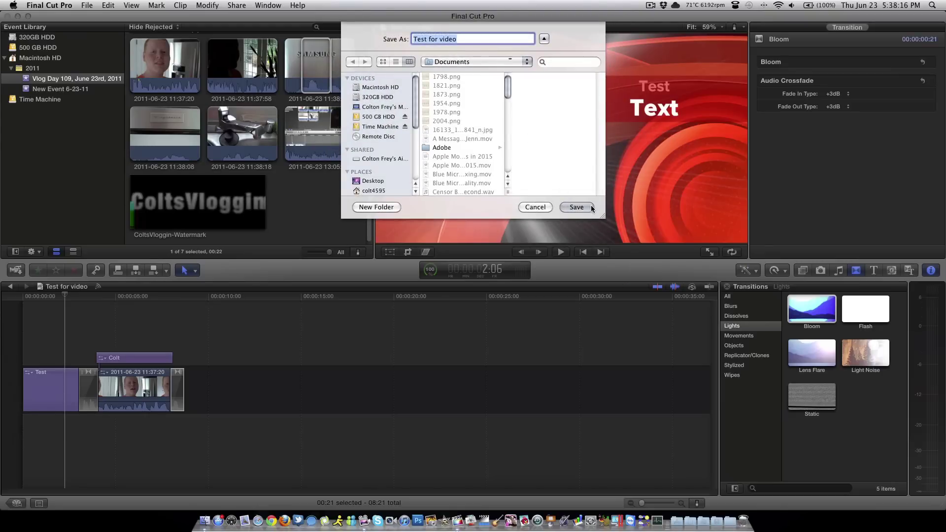
click(587, 206)
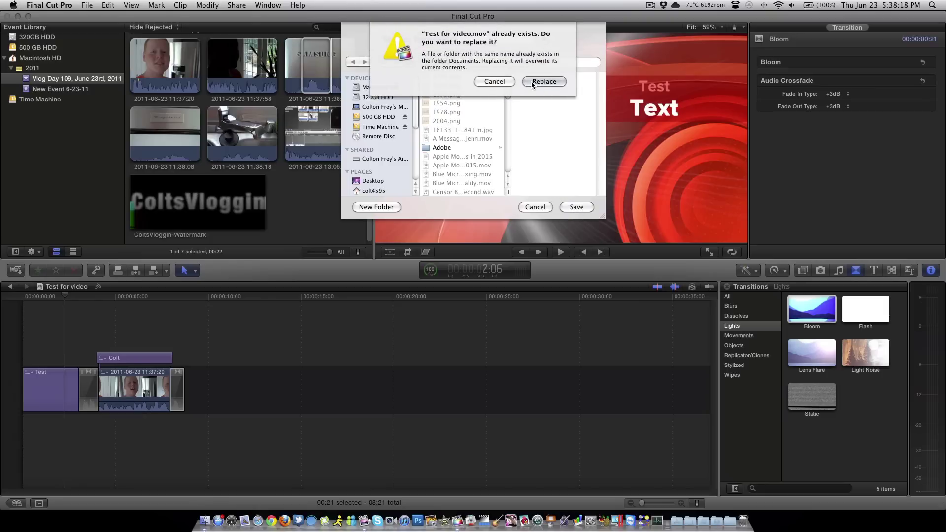
click(495, 81)
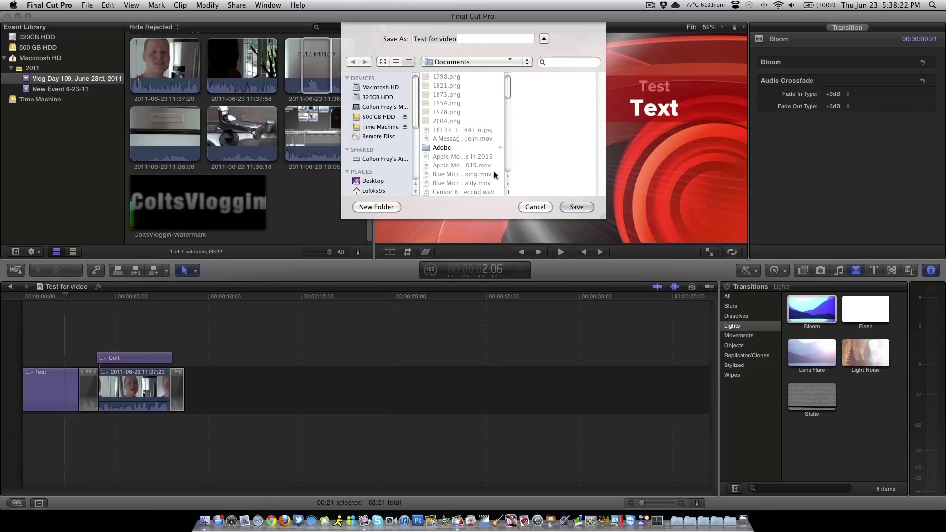
key(Return)
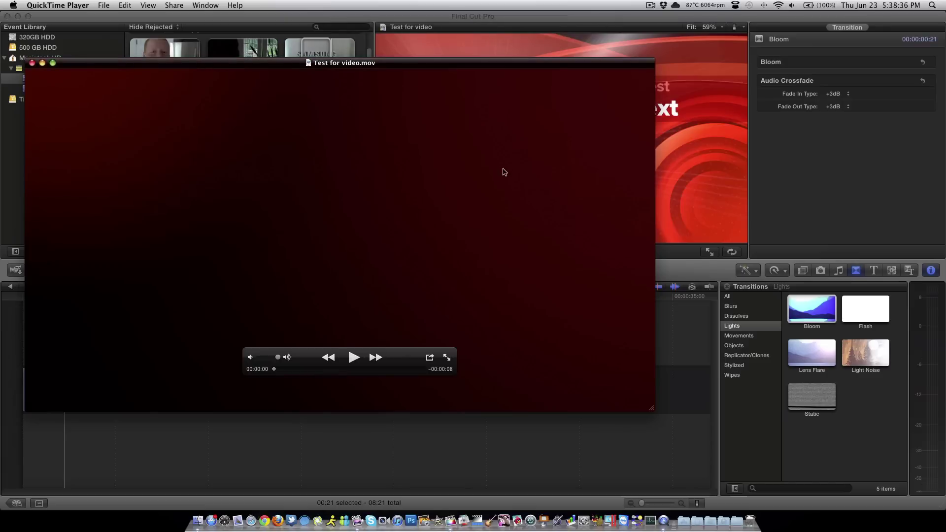
- Watch Test for video.mov through in QuickTime Player, then quit the player
drag(448, 63, 524, 66)
click(430, 361)
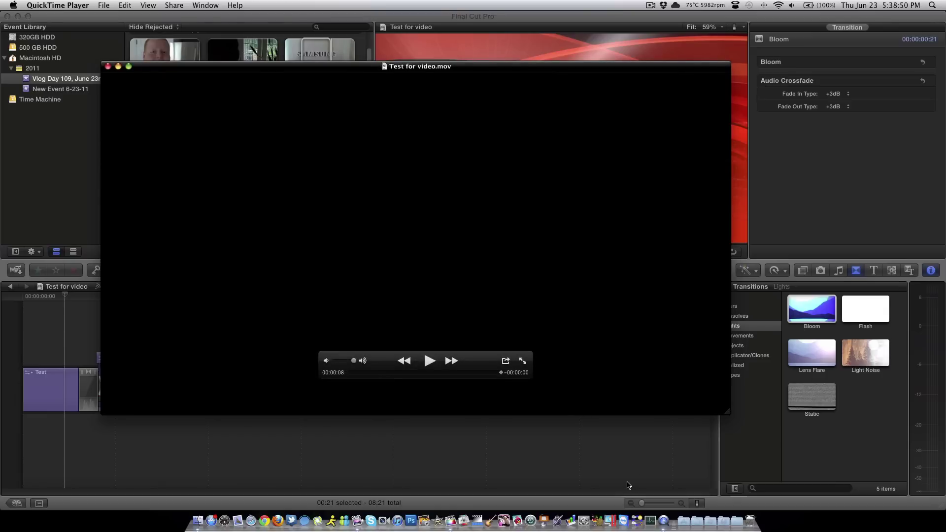
right_click(695, 517)
click(690, 482)
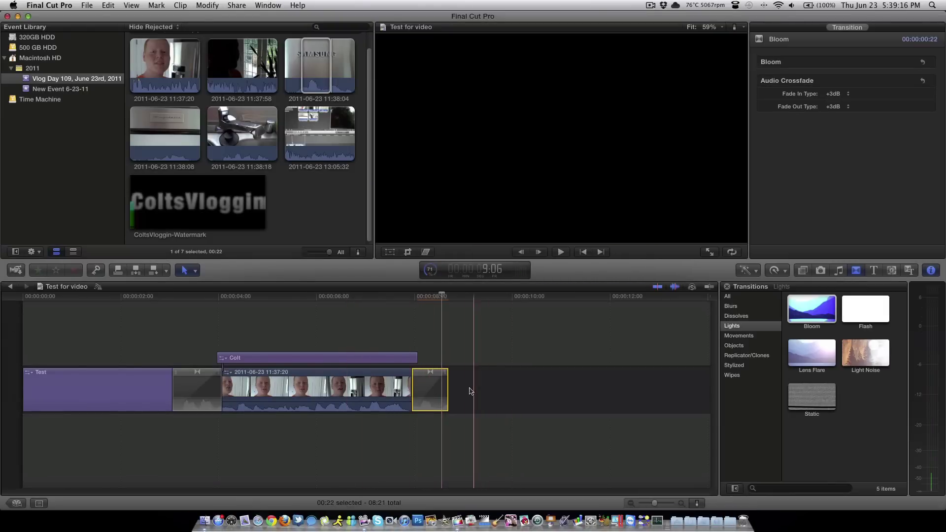
- Delete the Bloom transition and the short last clip from the timeline's end
key(Delete)
click(433, 385)
key(Delete)
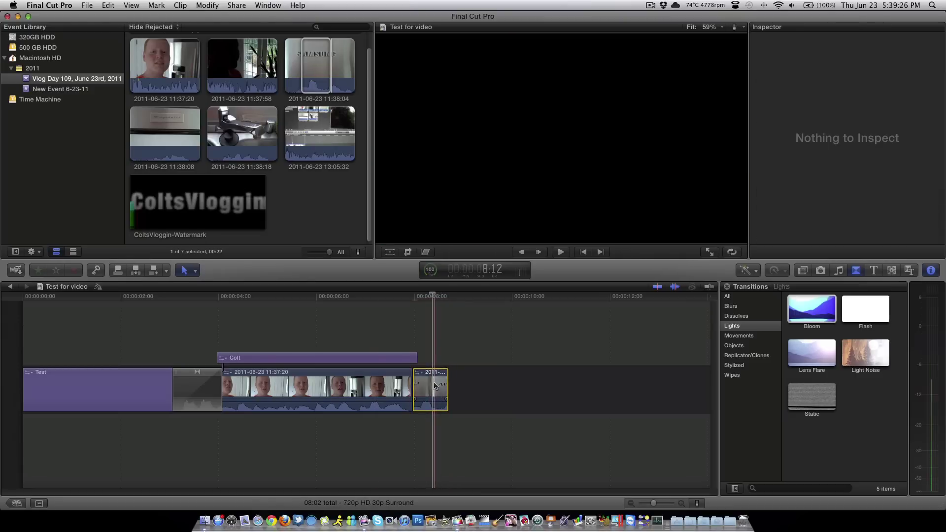
- Append the full SAMSUNG clip to the timeline's end and skim back to review it
click(320, 67)
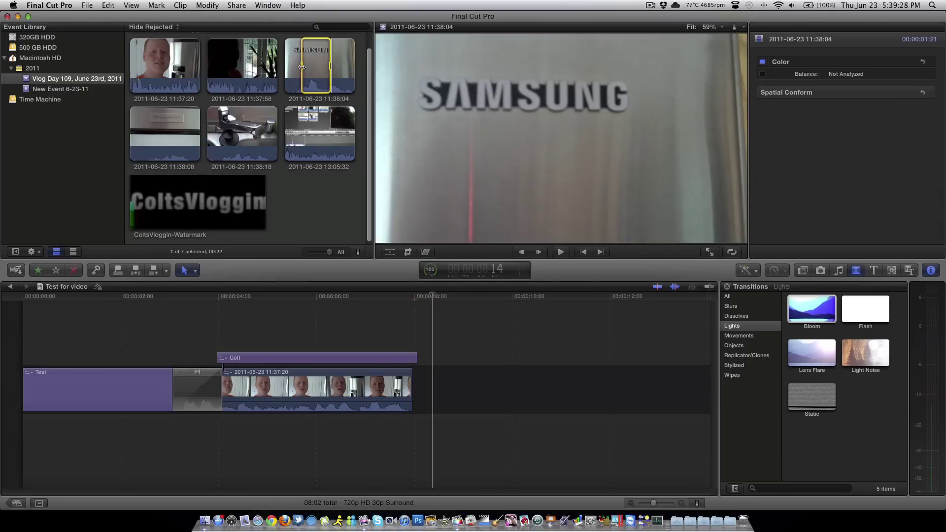
drag(324, 66, 354, 69)
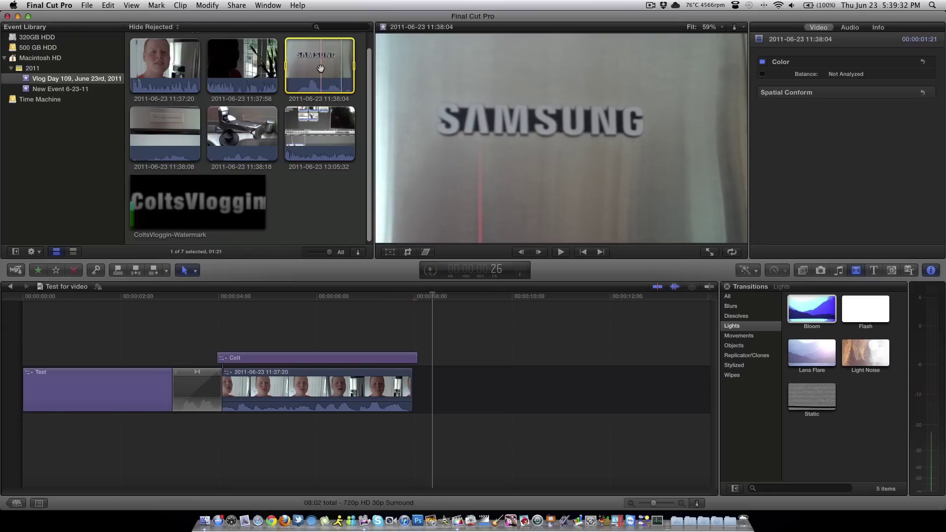
key(e)
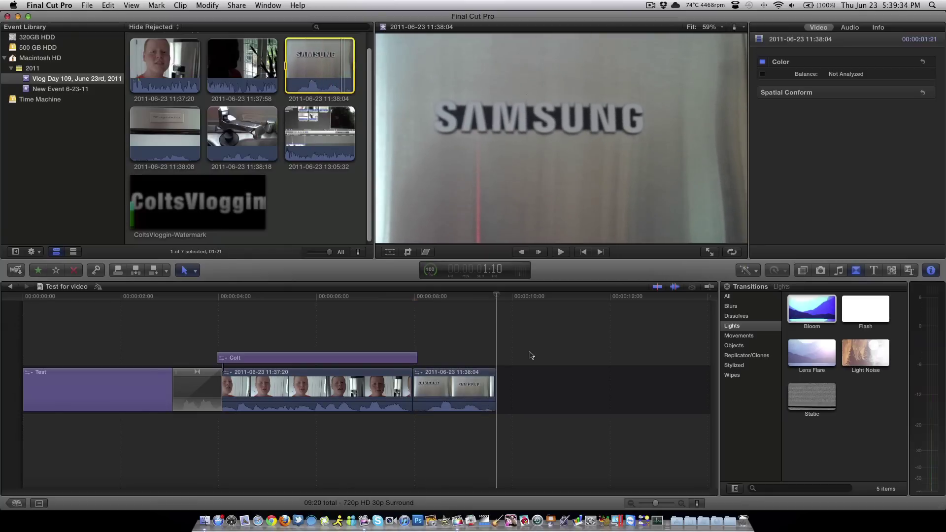
click(503, 302)
click(433, 302)
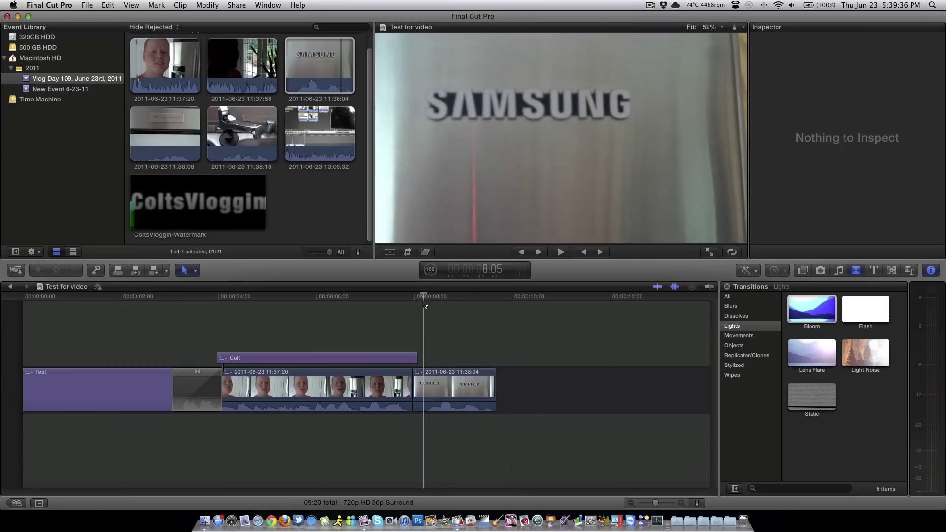
drag(448, 374, 541, 377)
mouse_move(424, 307)
mouse_down()
mouse_move(423, 298)
mouse_move(366, 297)
mouse_move(417, 300)
mouse_up()
- Add the Lens Flare light transition to the end of the SAMSUNG clip
click(864, 363)
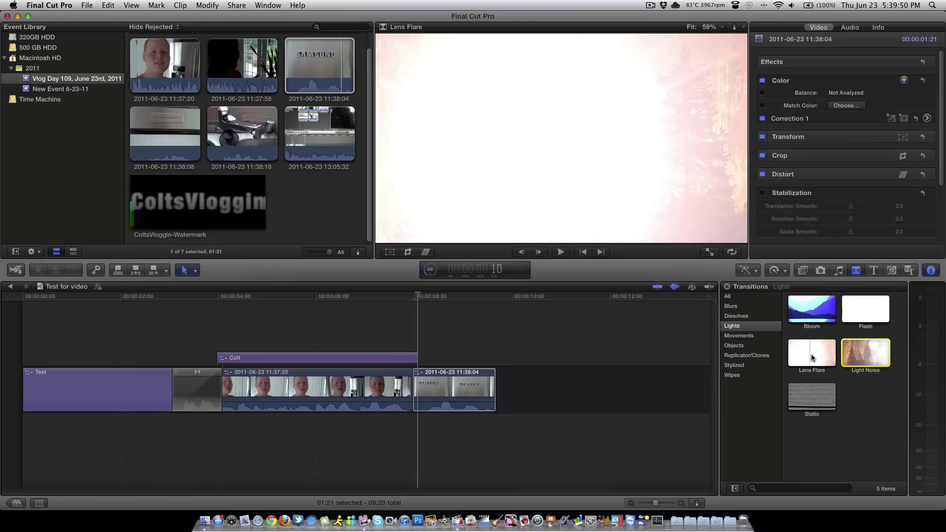
drag(807, 354, 417, 386)
click(427, 381)
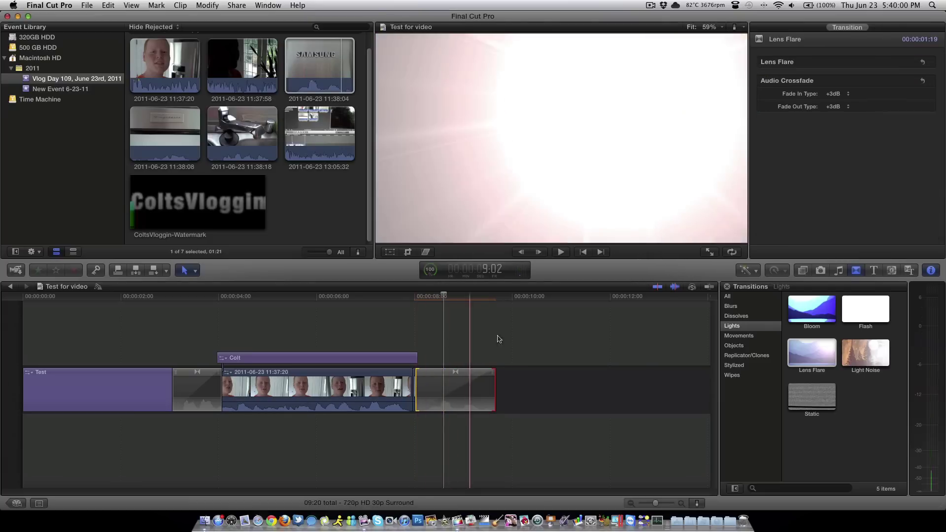
click(515, 338)
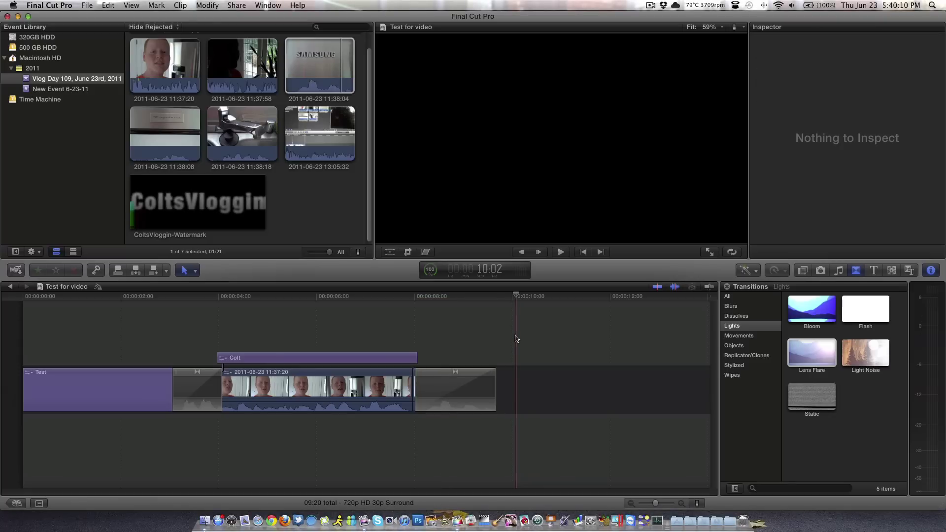
- Export the movie again as 'Test for video' in Documents, replacing the earlier file
click(218, 4)
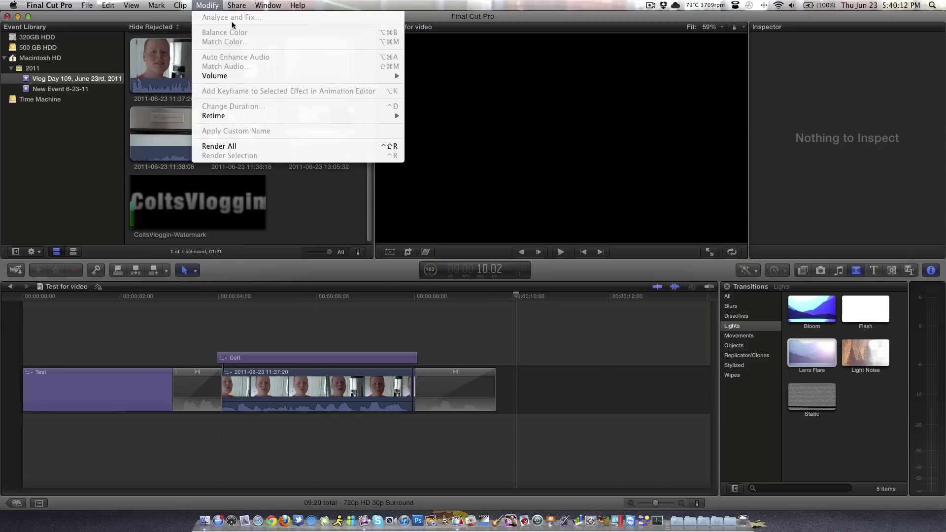
click(257, 128)
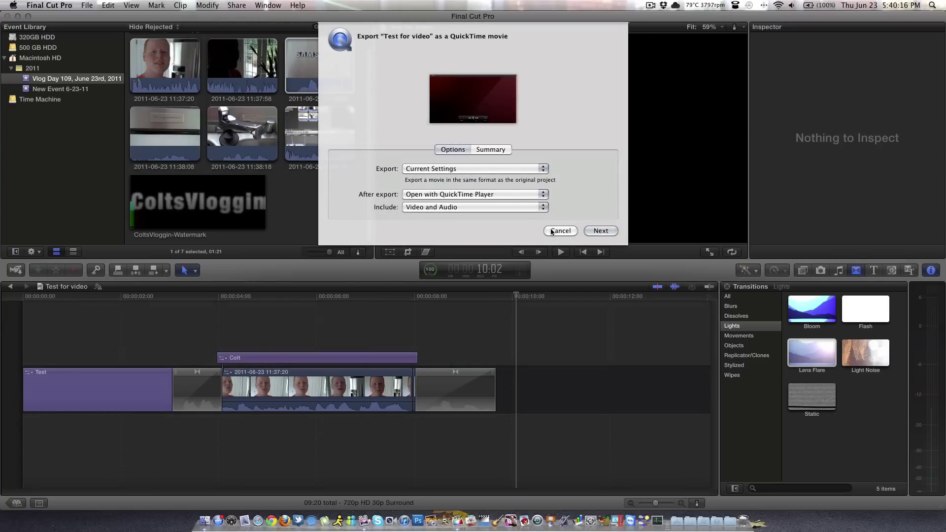
click(588, 232)
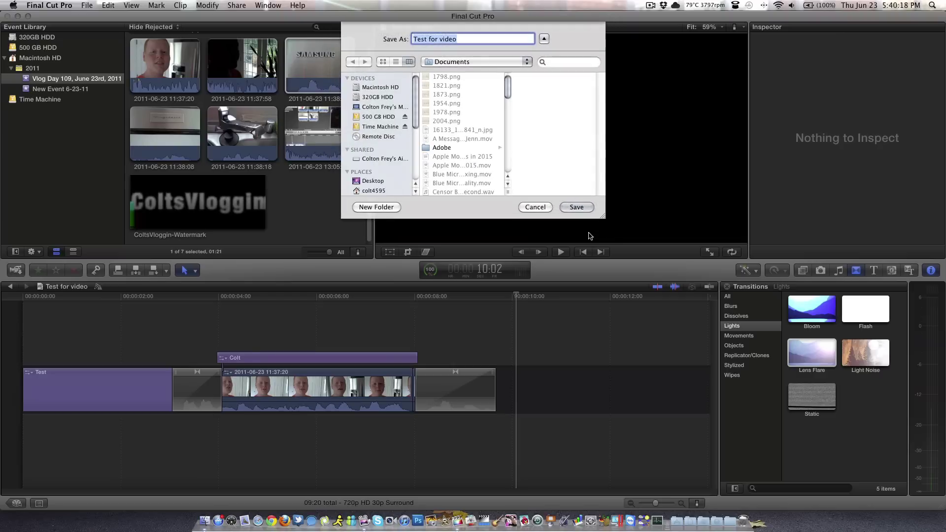
click(576, 208)
click(561, 95)
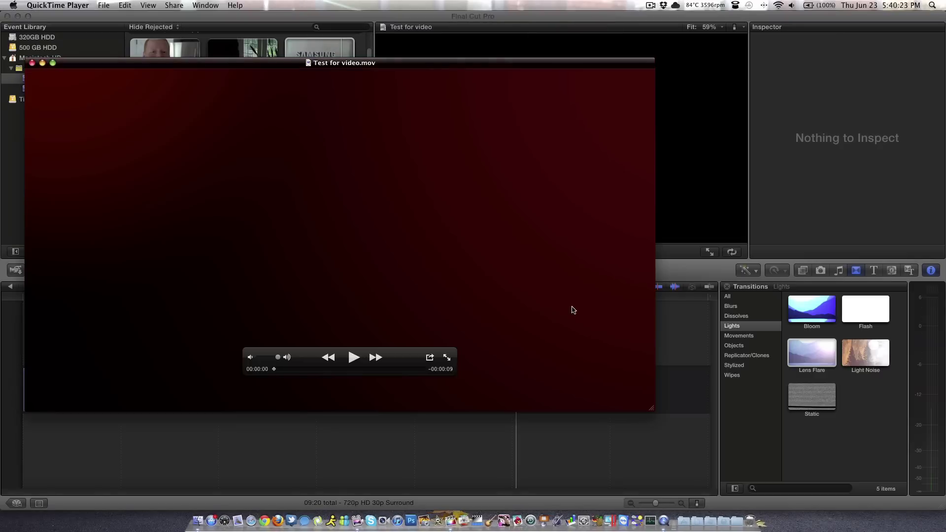
- Play the new Test for video.mov to its lens-flare ending, then quit QuickTime Player
drag(443, 65, 522, 59)
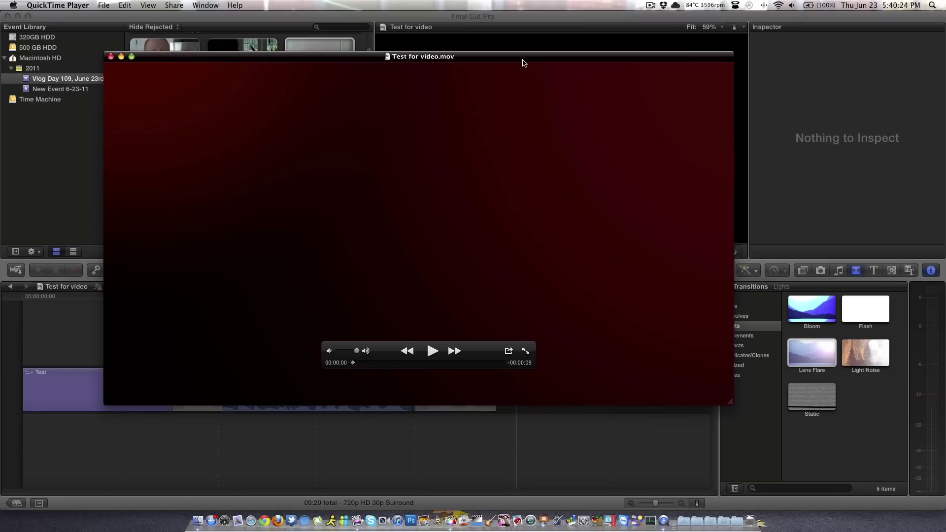
click(434, 350)
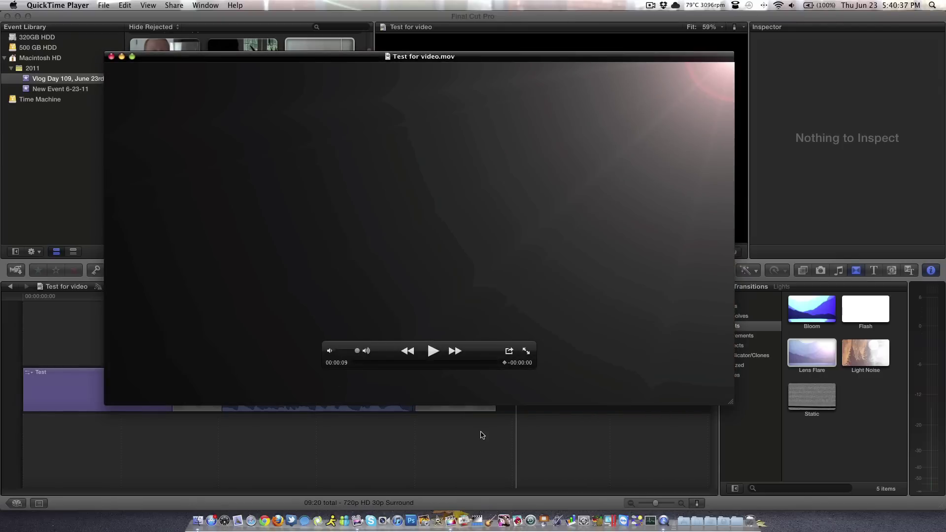
right_click(663, 515)
click(688, 484)
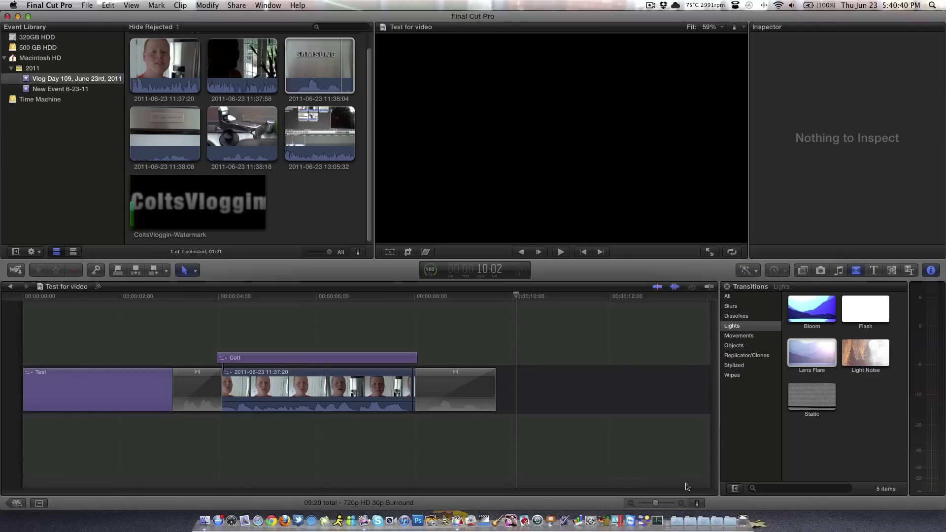